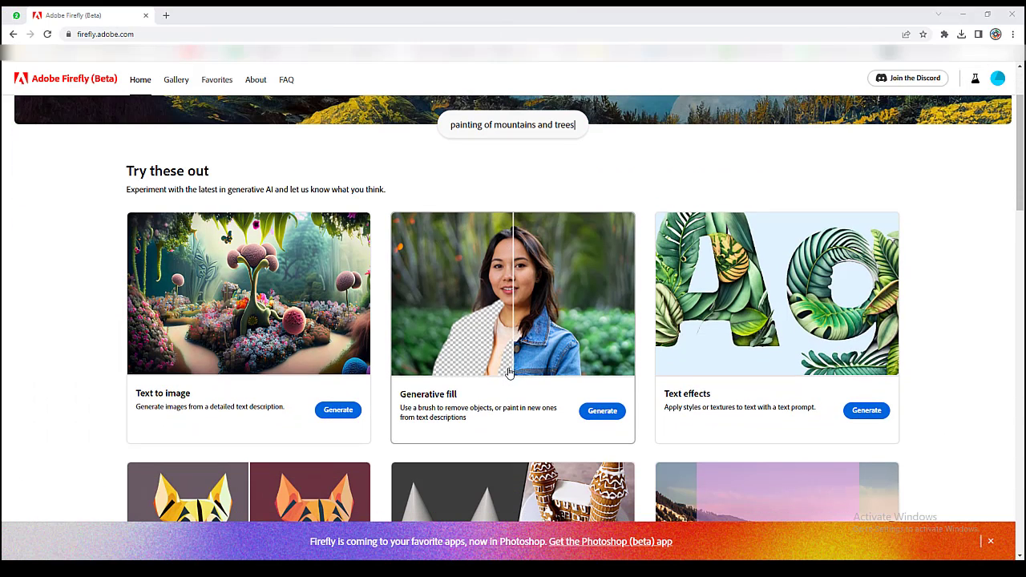
# Step: Open the Generative fill tool from the Adobe Firefly home page
pyautogui.click(130, 34)
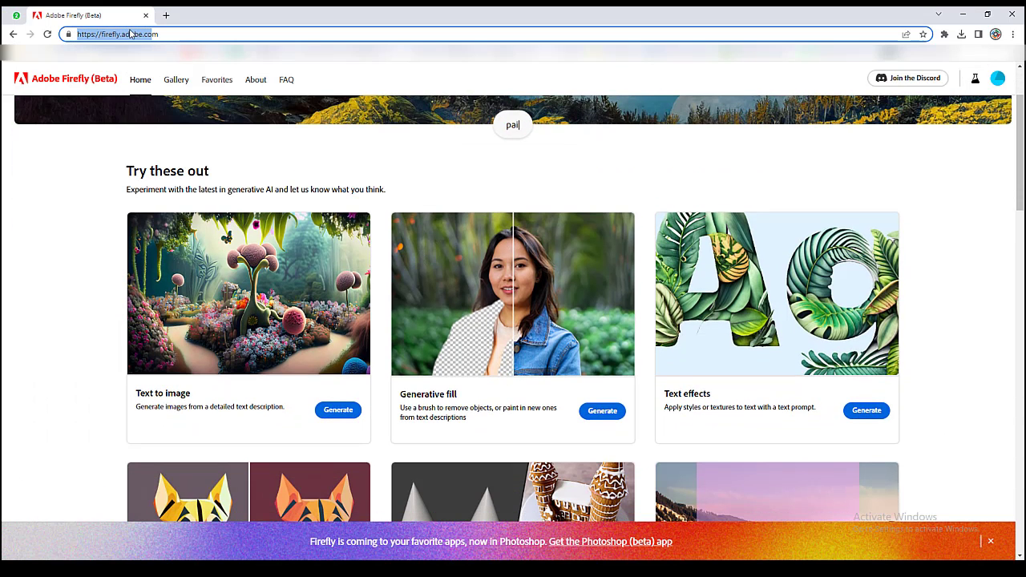
pyautogui.click(435, 381)
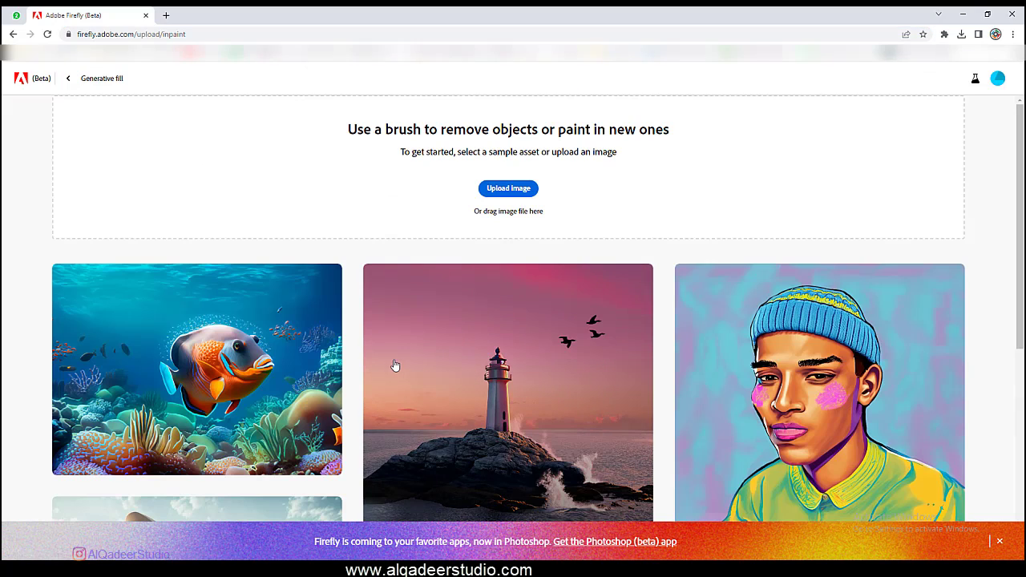
# Step: Upload the backpacker-on-mountain-trail photo into the Generative fill editor
pyautogui.scroll(-2, 393, 366)
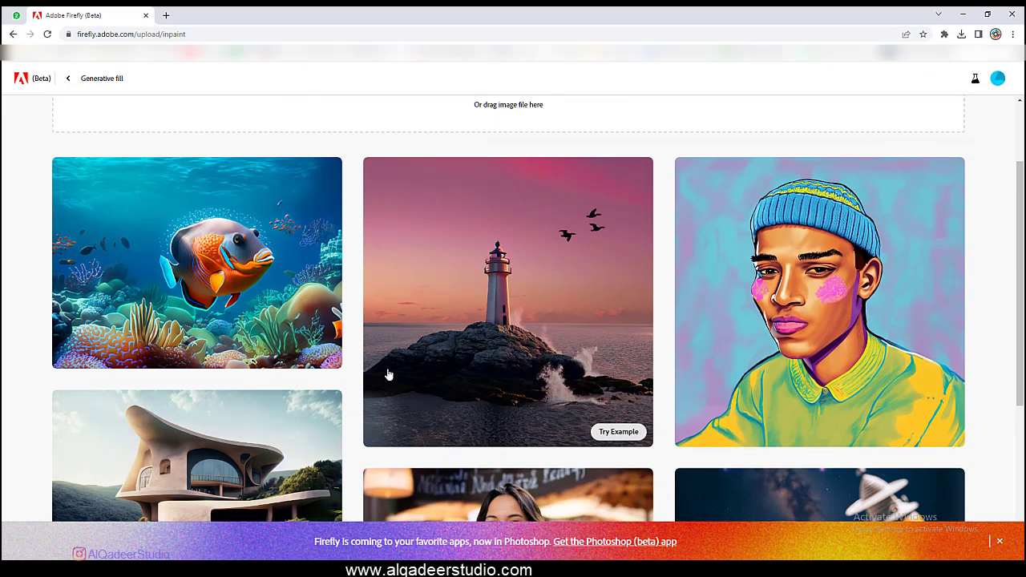
pyautogui.scroll(2, 384, 372)
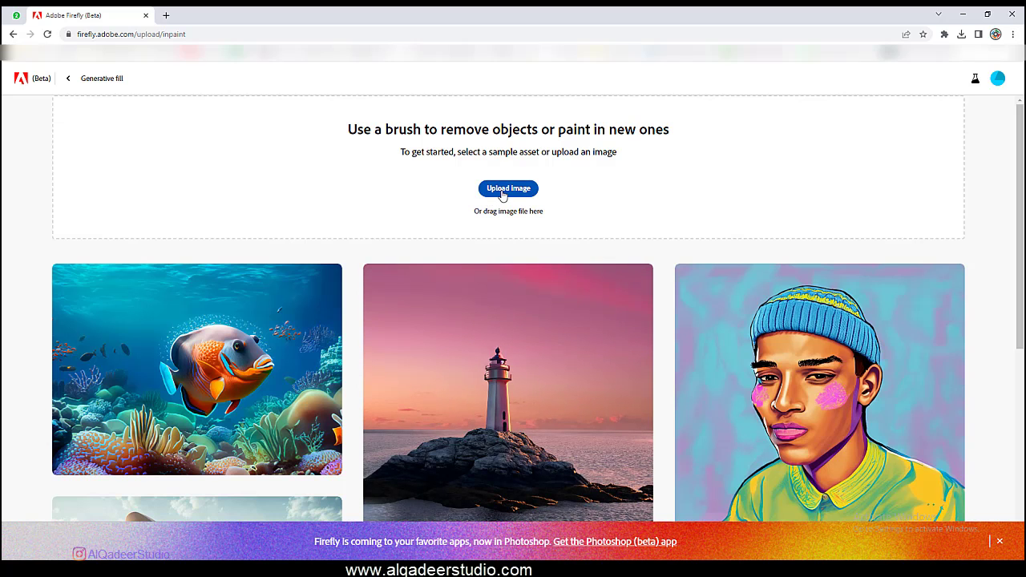
pyautogui.click(502, 188)
pyautogui.click(119, 102)
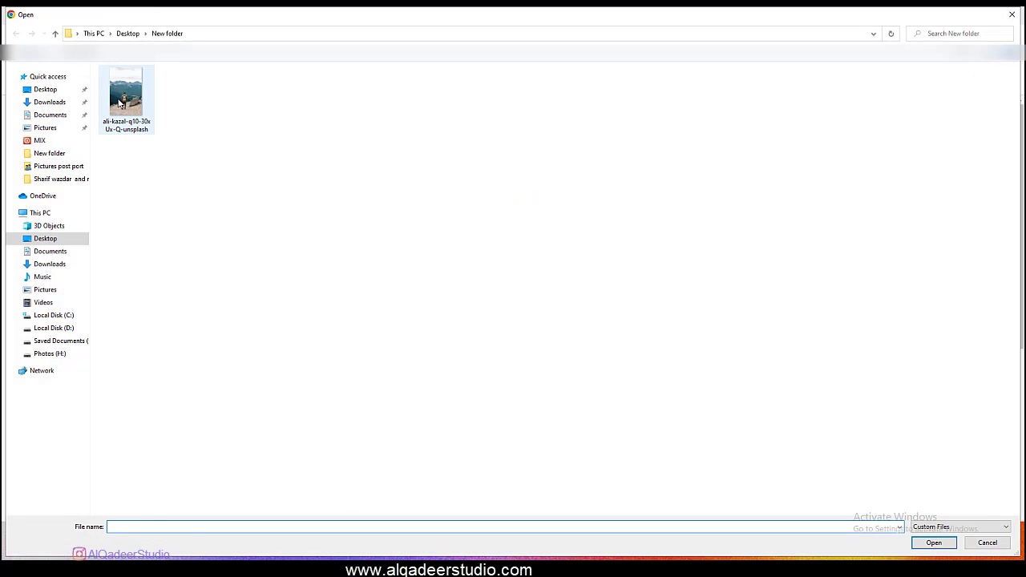
pyautogui.click(933, 543)
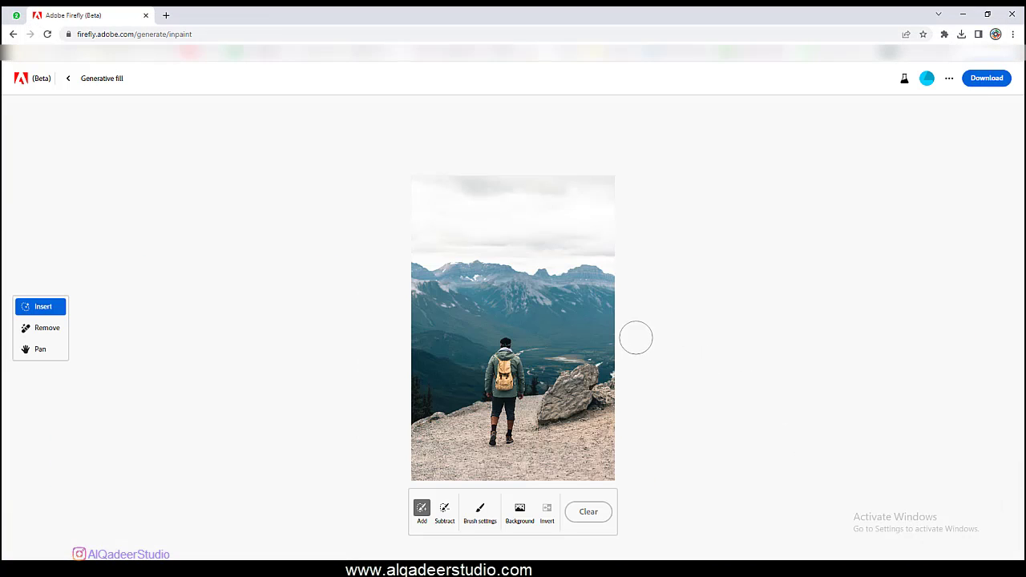
# Step: Remove the mountain background, then zoom and pan to inspect the hiker cut-out from head to boots
pyautogui.click(521, 508)
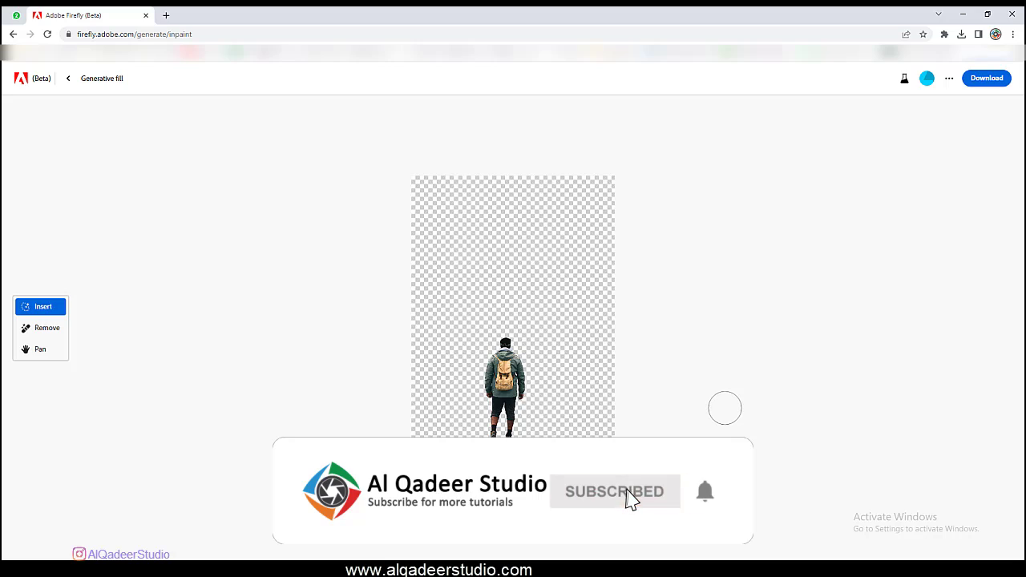
pyautogui.scroll(2, 531, 417)
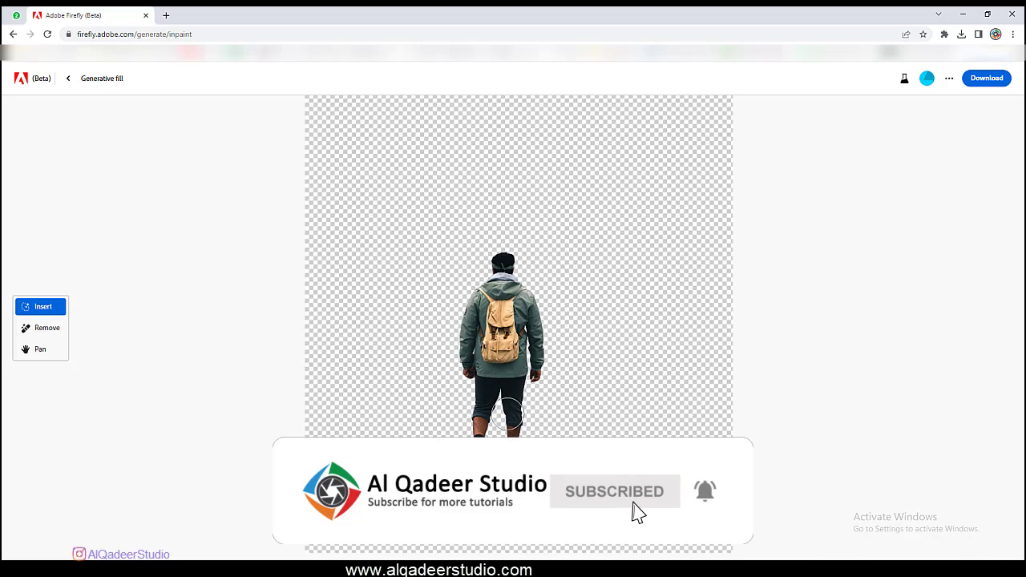
pyautogui.scroll(2, 545, 385)
pyautogui.scroll(2, 577, 336)
pyautogui.press('space')
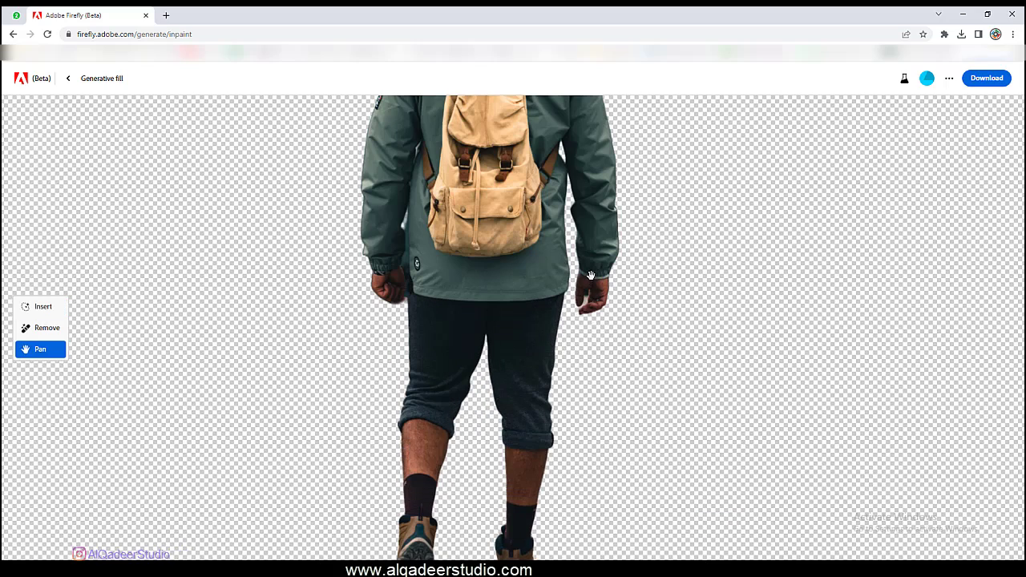
pyautogui.moveTo(614, 363); pyautogui.dragTo(629, 463)
pyautogui.moveTo(636, 381); pyautogui.dragTo(633, 185)
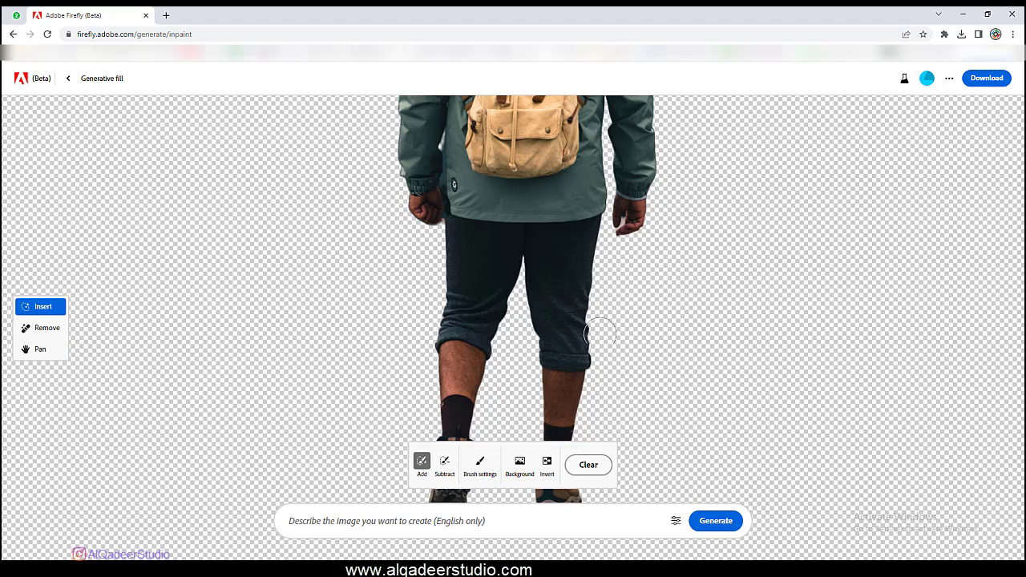
pyautogui.scroll(-5, 600, 353)
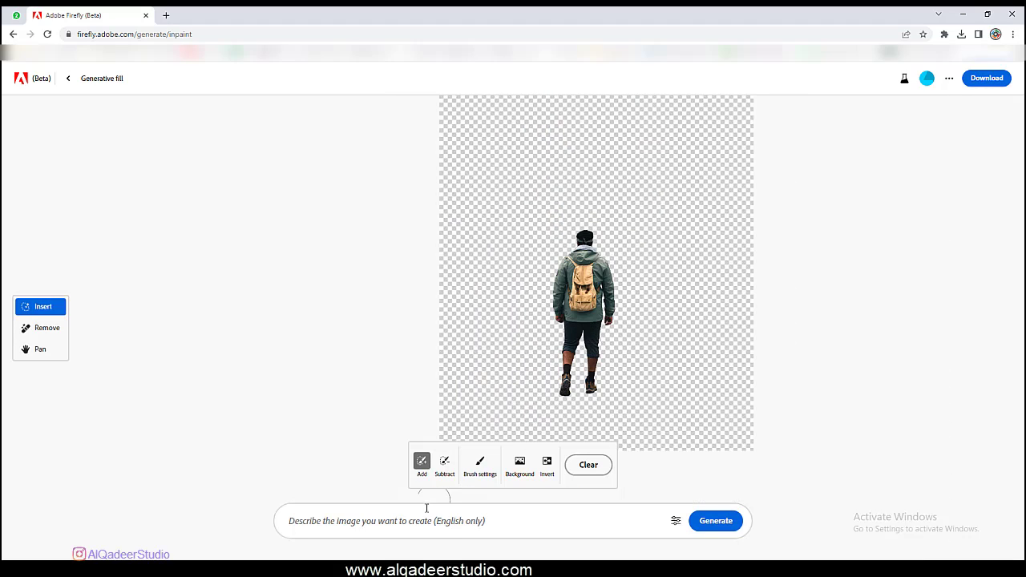
# Step: Generate the empty background from the prompt 'Apocalyptic city'
pyautogui.click(426, 514)
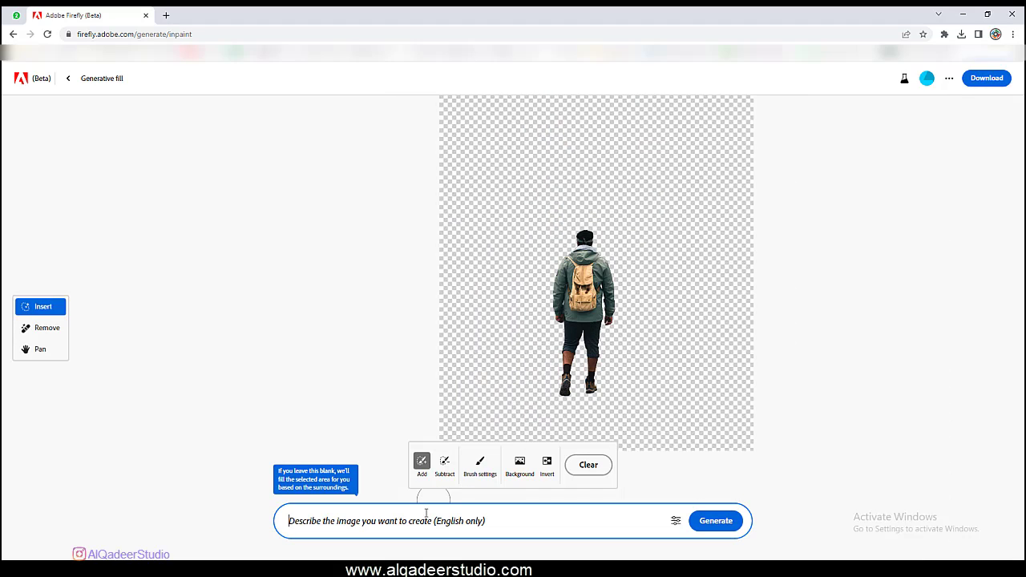
pyautogui.write('Apocalypt')
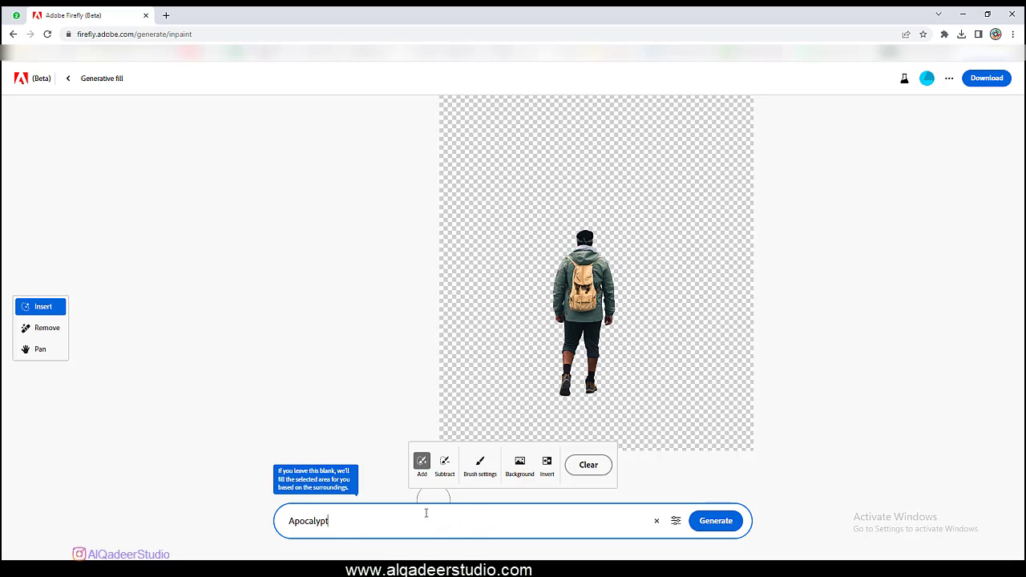
pyautogui.write('ity')
pyautogui.press('Return')
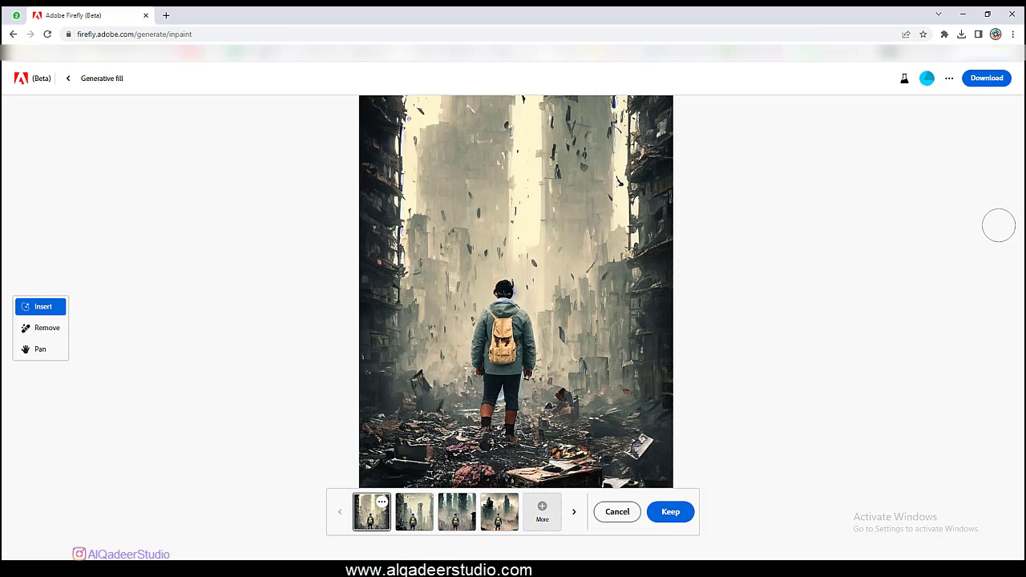
# Step: Preview each of the four Apocalyptic city variations
pyautogui.click(410, 517)
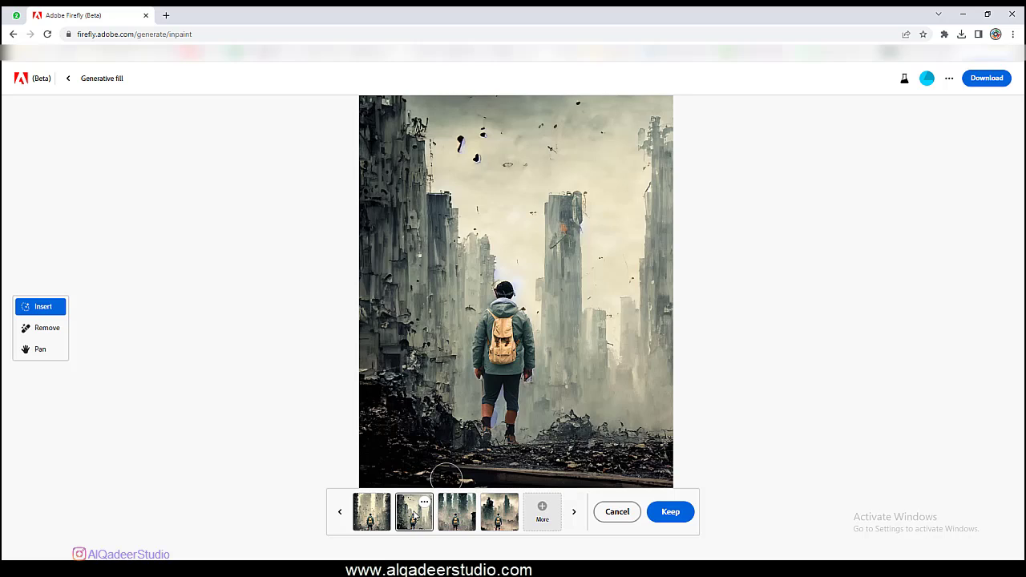
pyautogui.click(461, 511)
pyautogui.click(497, 510)
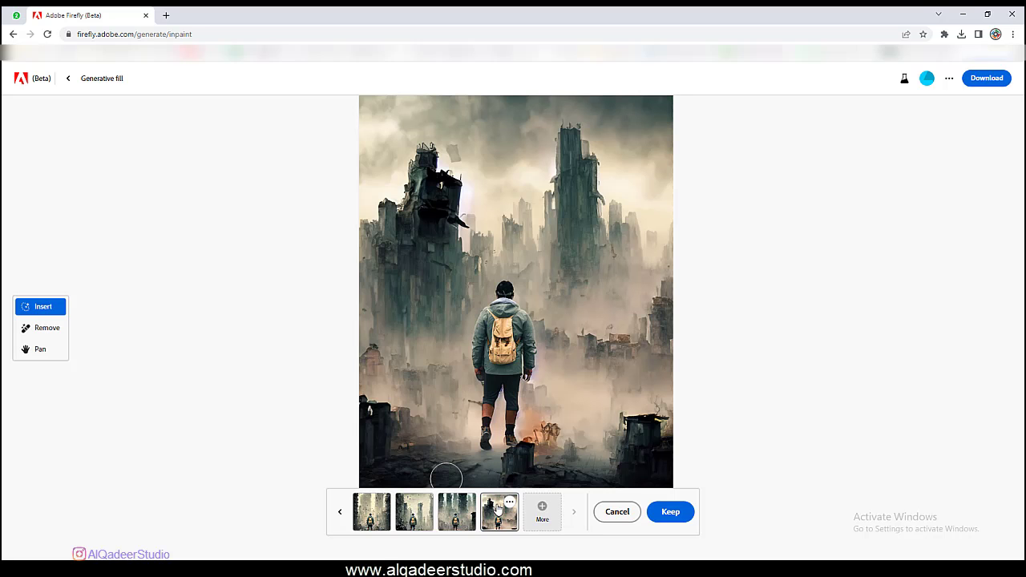
pyautogui.click(373, 519)
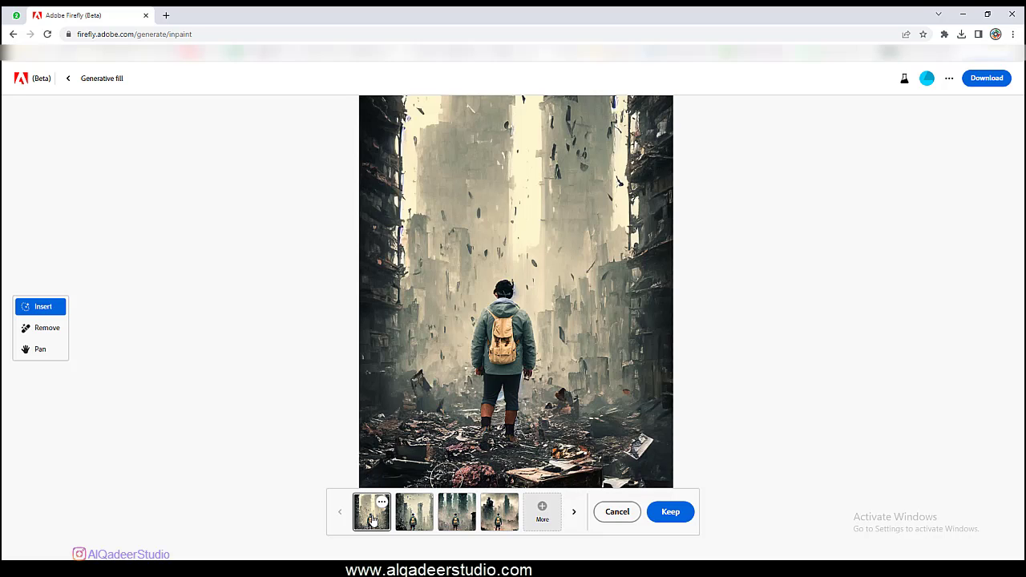
# Step: Generate more city variations and keep the fourth, reddish smoky ruined city
pyautogui.click(530, 517)
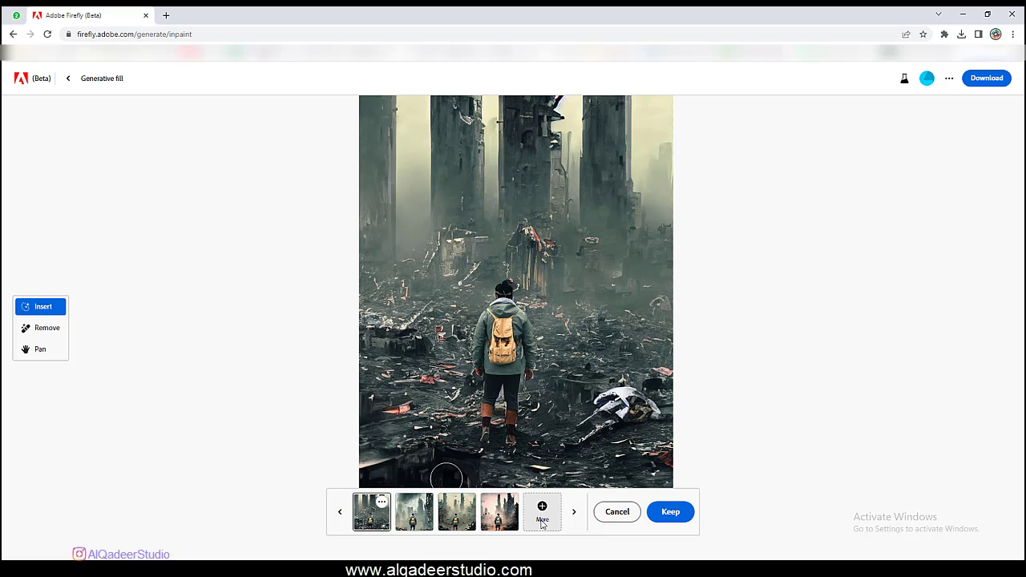
pyautogui.click(406, 515)
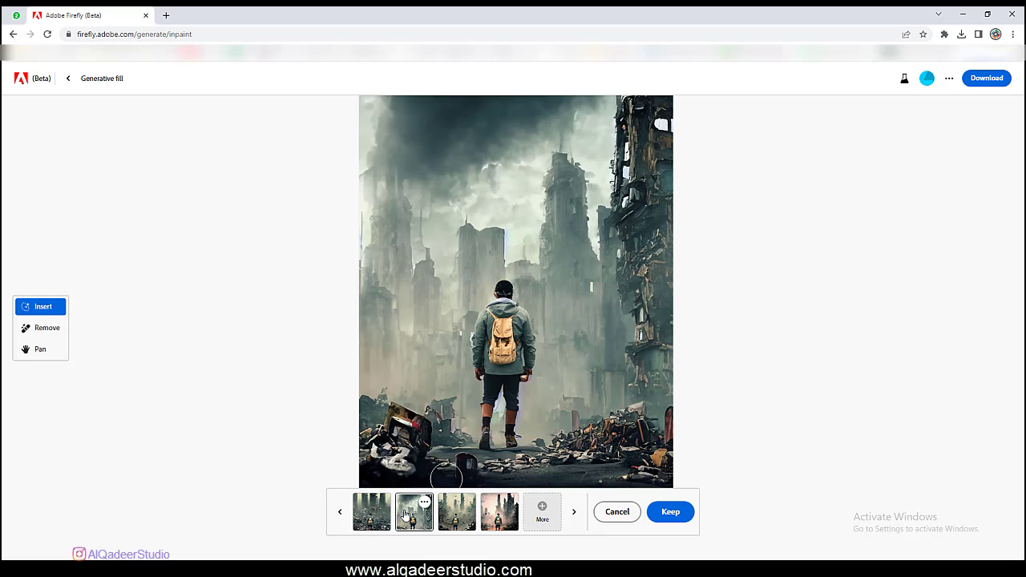
pyautogui.click(452, 514)
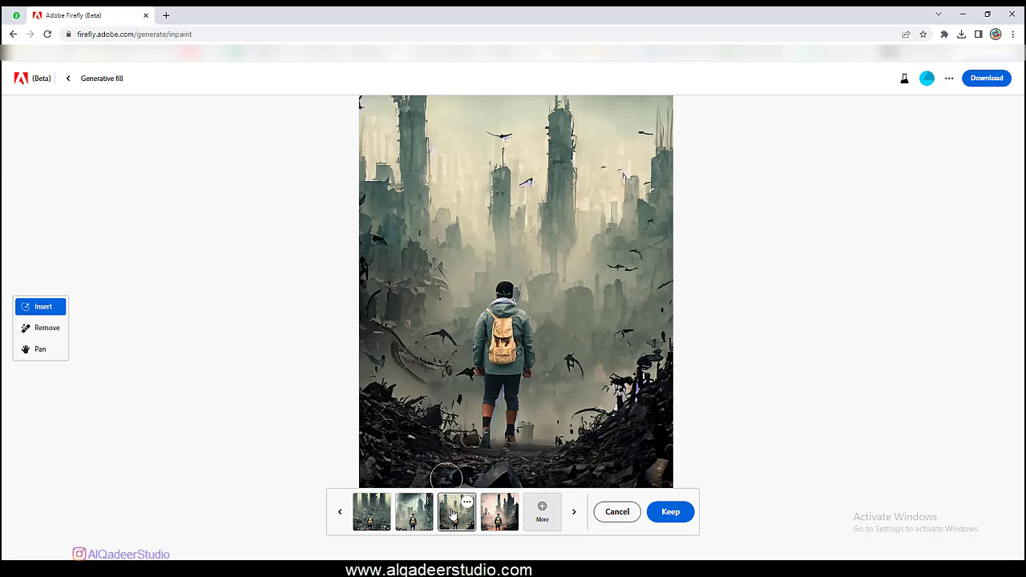
pyautogui.click(491, 514)
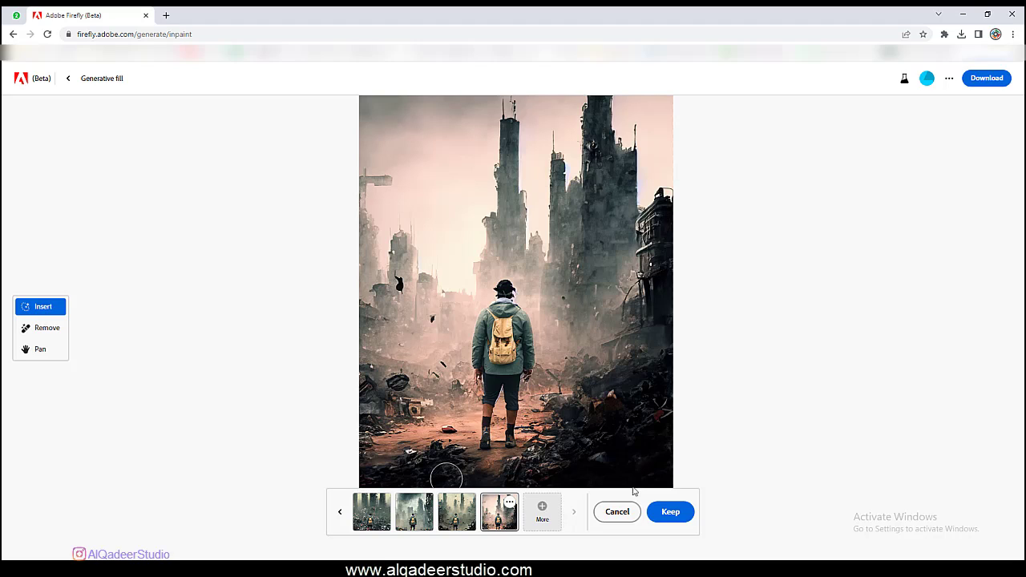
pyautogui.click(678, 511)
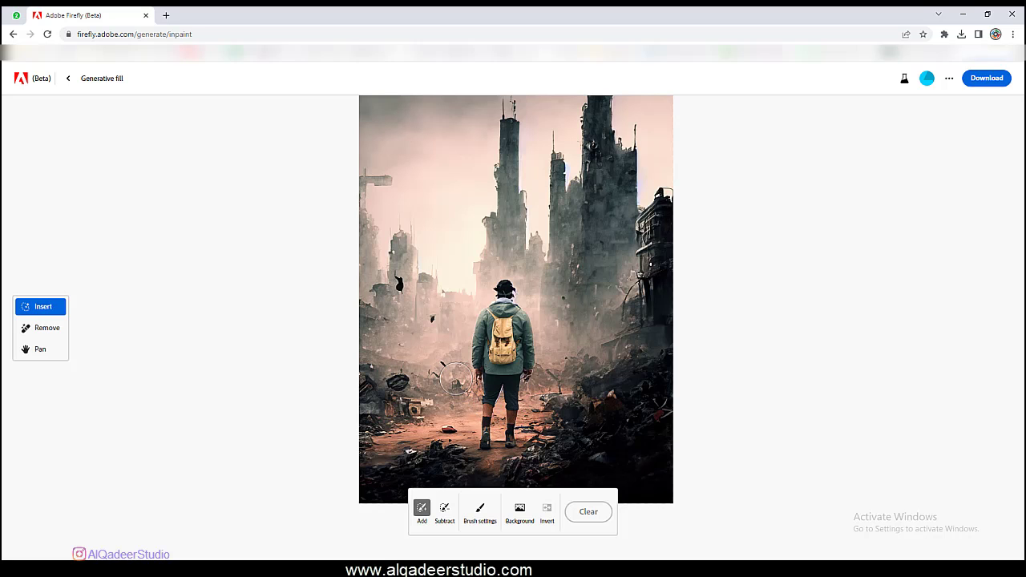
# Step: Set the brush to 20% size and mask out the hiker's entire backpack
pyautogui.scroll(2, 470, 392)
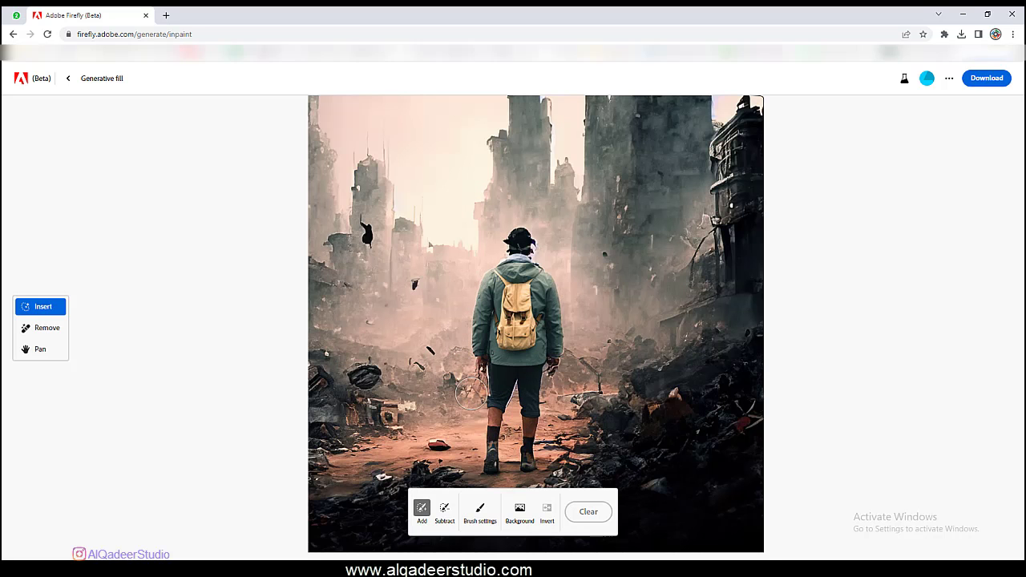
pyautogui.scroll(2, 518, 293)
pyautogui.scroll(3, 497, 360)
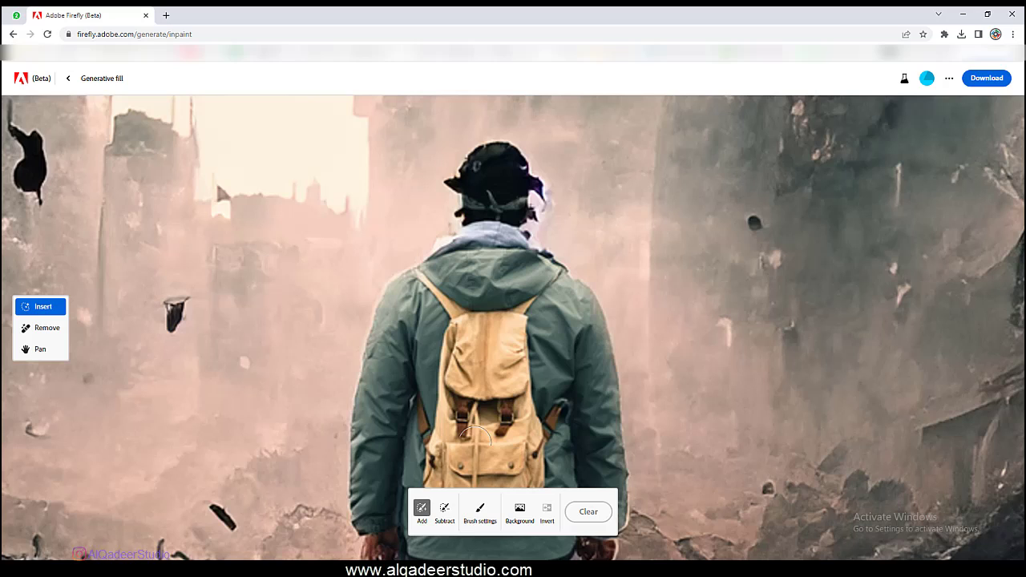
pyautogui.click(479, 515)
pyautogui.moveTo(478, 415); pyautogui.dragTo(455, 416)
pyautogui.click(480, 513)
pyautogui.moveTo(577, 293)
pyautogui.mouseDown()
pyautogui.moveTo(370, 288)
pyautogui.moveTo(437, 225)
pyautogui.moveTo(507, 245)
pyautogui.moveTo(402, 302)
pyautogui.moveTo(389, 283)
pyautogui.mouseUp()
pyautogui.click(476, 525)
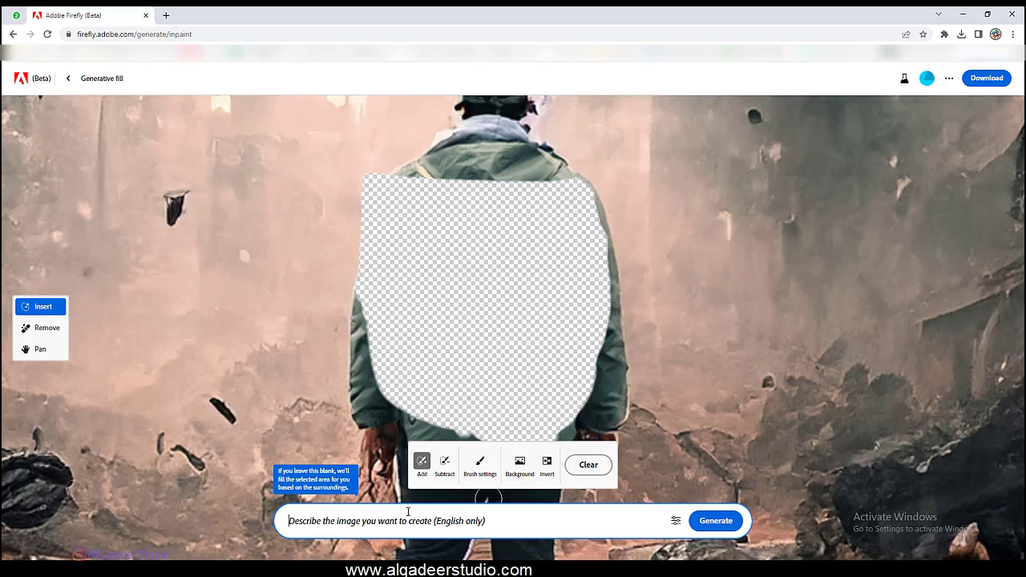
# Step: Generate an armor suit in the masked backpack area and preview the four results
pyautogui.write('armor suit')
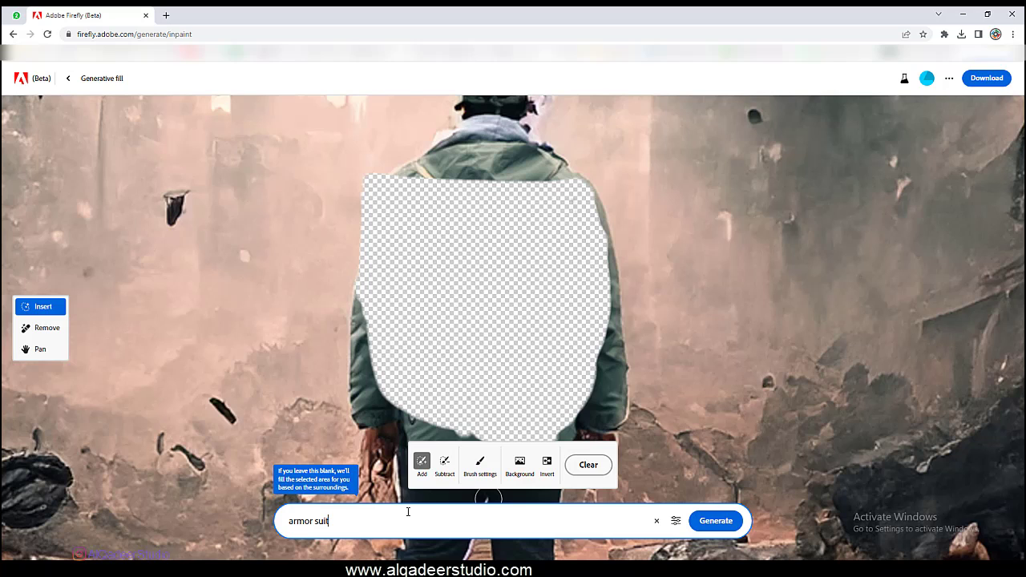
pyautogui.press('Return')
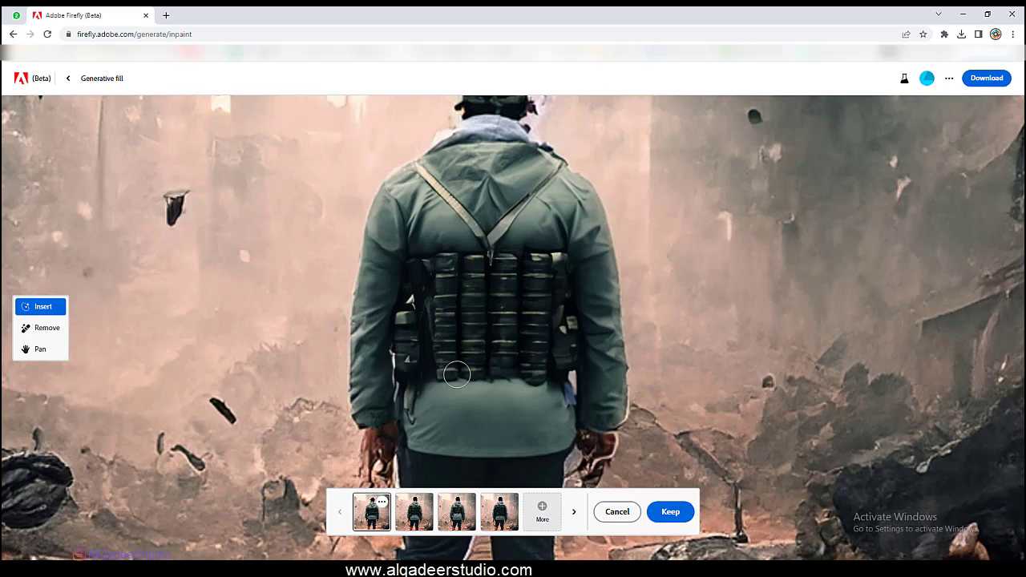
pyautogui.click(412, 519)
pyautogui.click(455, 517)
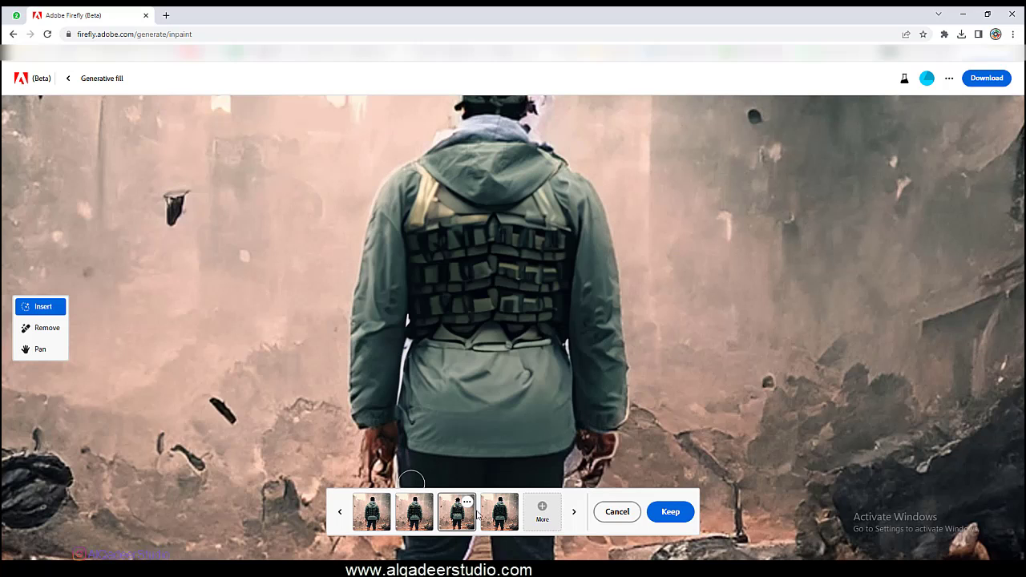
pyautogui.click(486, 516)
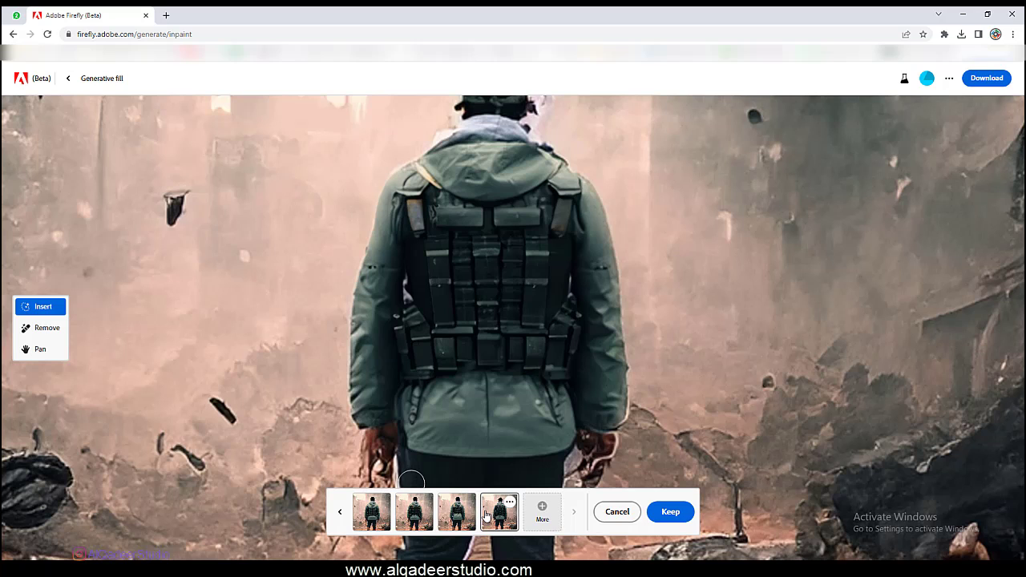
# Step: Generate more vest variations and keep the second, woven-panel vest with tan pouches
pyautogui.click(542, 511)
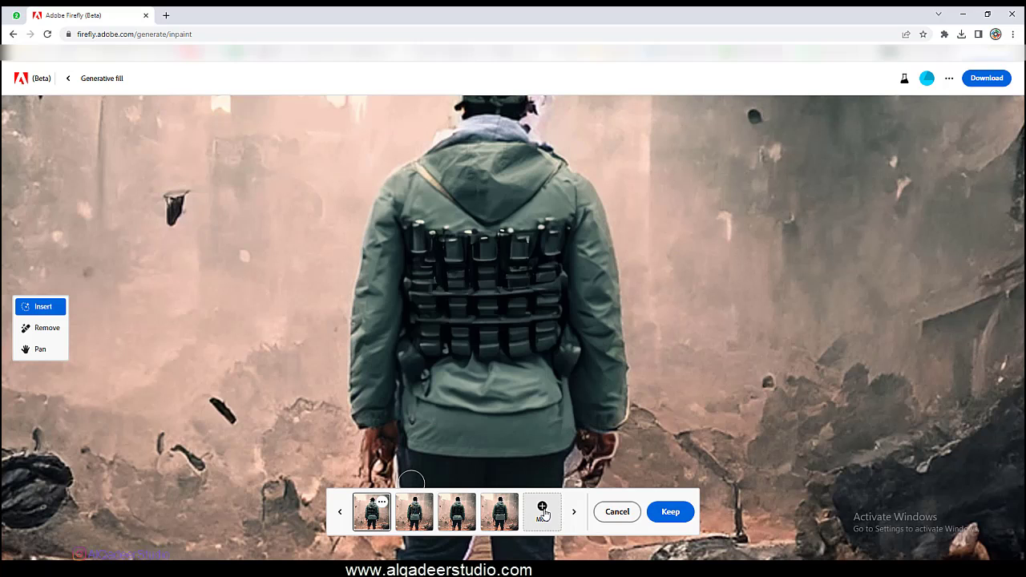
pyautogui.click(414, 513)
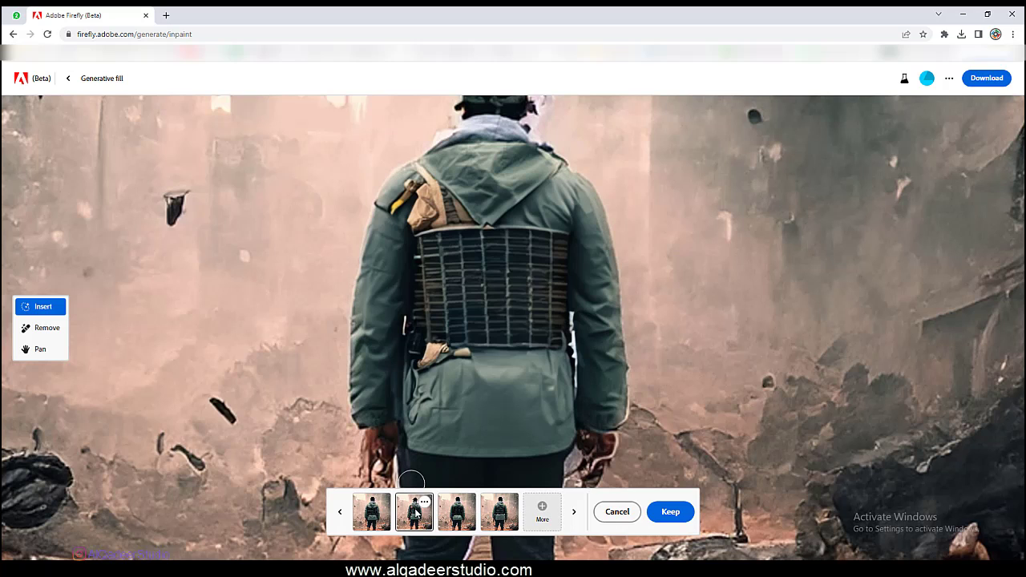
pyautogui.click(454, 517)
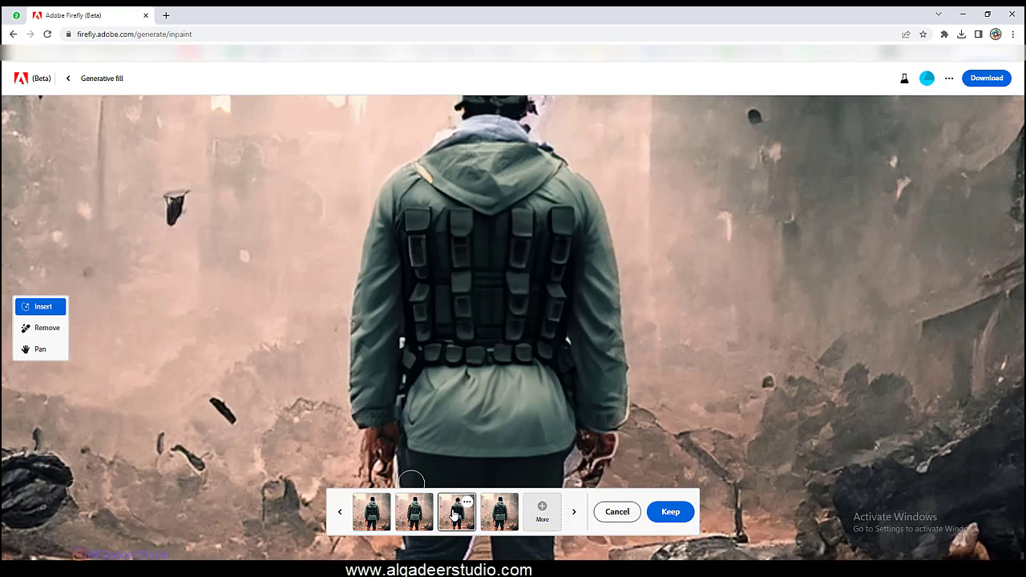
pyautogui.click(505, 521)
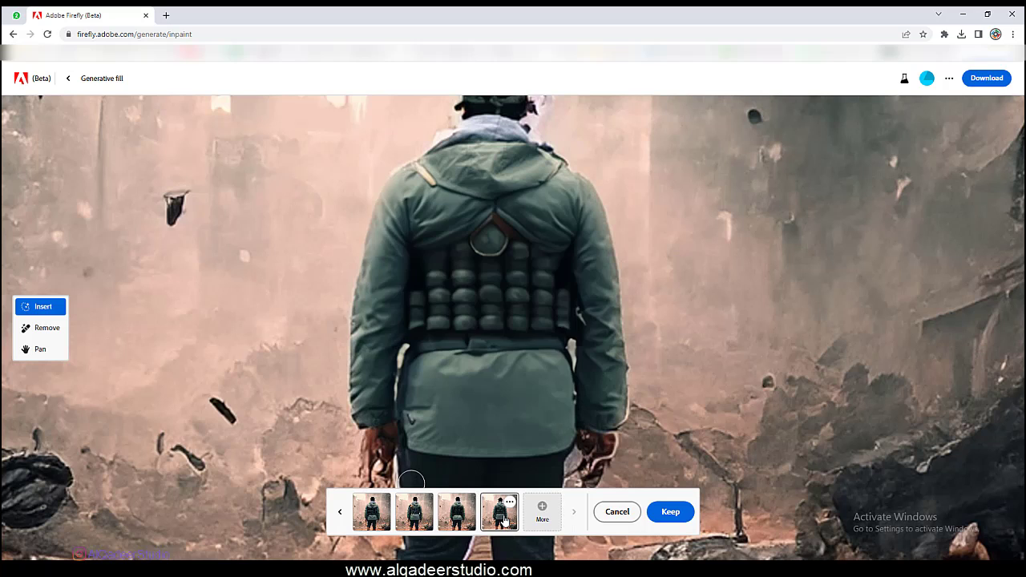
pyautogui.click(459, 519)
pyautogui.click(415, 517)
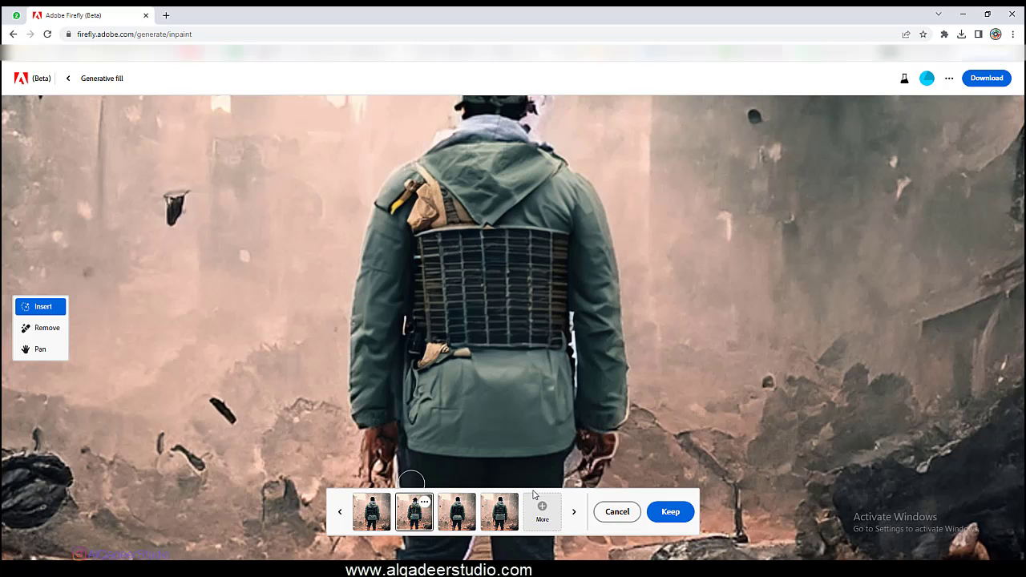
pyautogui.click(670, 512)
pyautogui.scroll(-1, 391, 411)
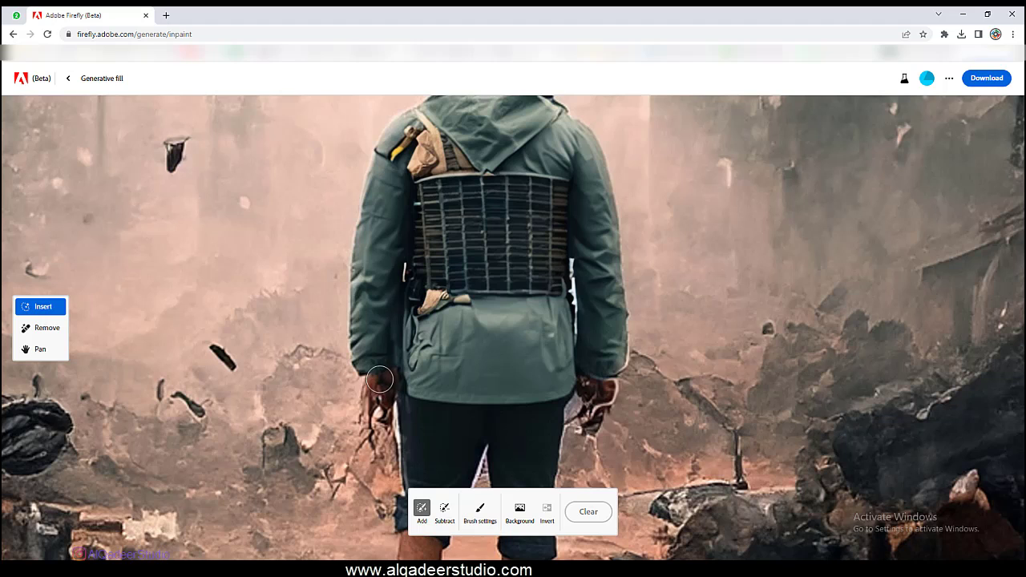
# Step: Mask both of the man's hands and generate fill from the prompt 'robot hand'
pyautogui.moveTo(380, 376)
pyautogui.mouseDown()
pyautogui.moveTo(372, 427)
pyautogui.moveTo(360, 389)
pyautogui.mouseUp()
pyautogui.moveTo(586, 390); pyautogui.dragTo(604, 379)
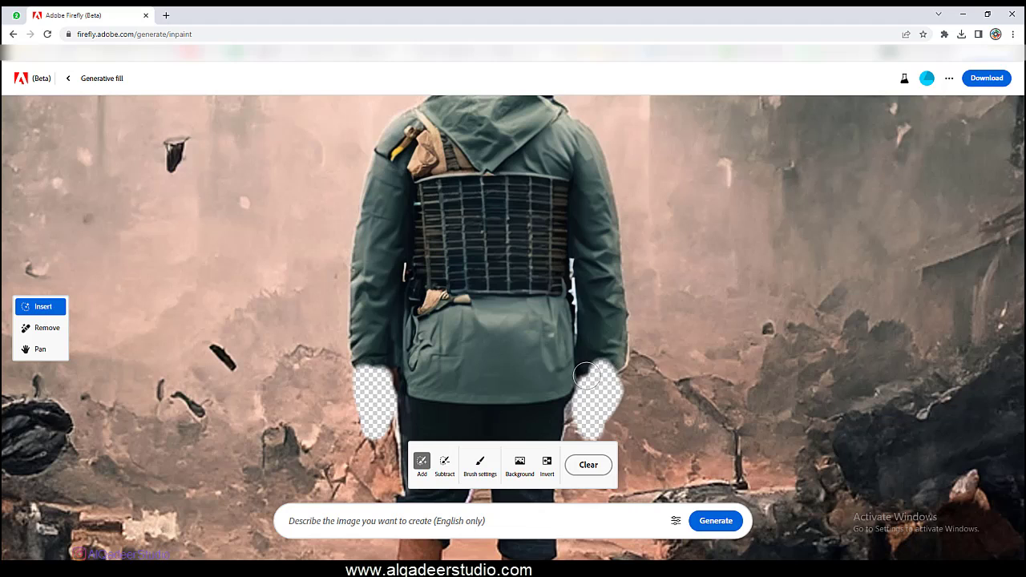
pyautogui.click(491, 520)
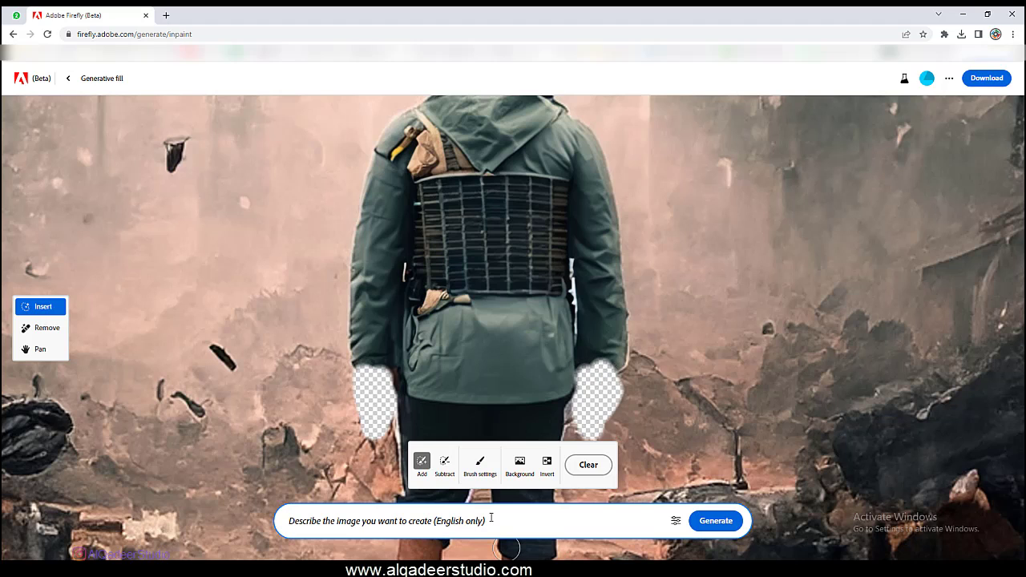
pyautogui.write('robot hand')
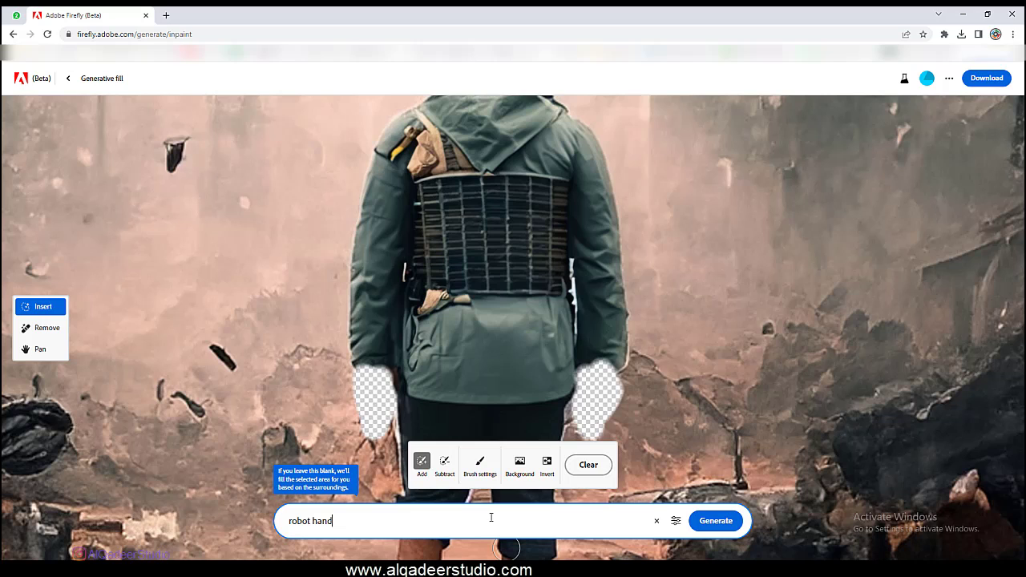
pyautogui.press('Return')
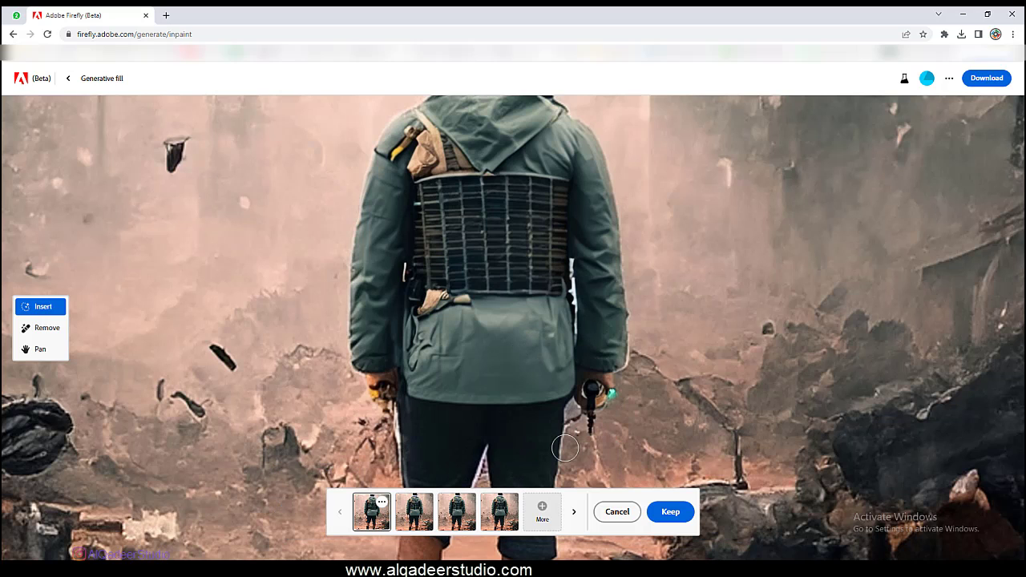
# Step: Preview the four robot-hand results and cancel them all
pyautogui.click(422, 519)
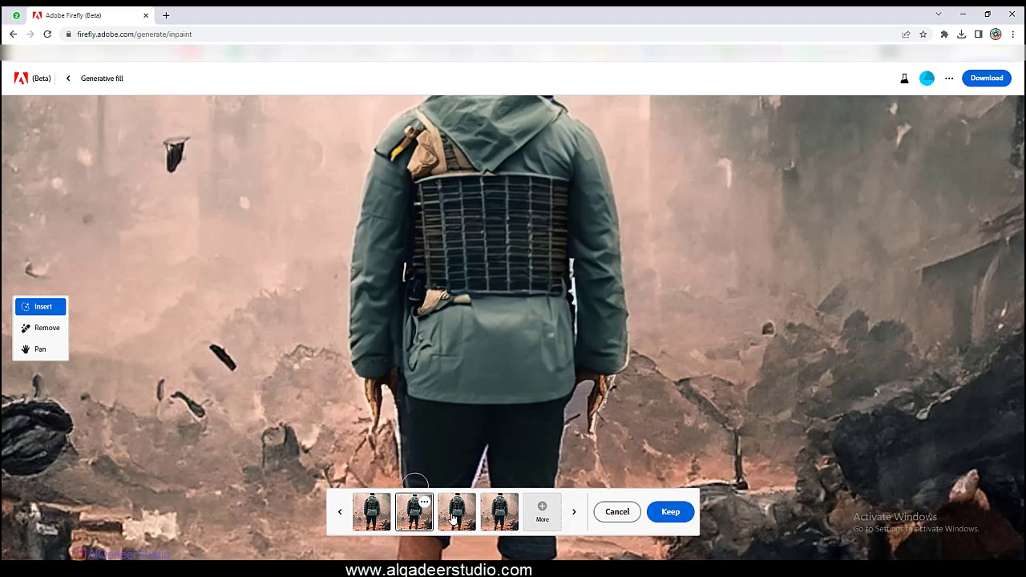
pyautogui.click(453, 519)
pyautogui.click(508, 516)
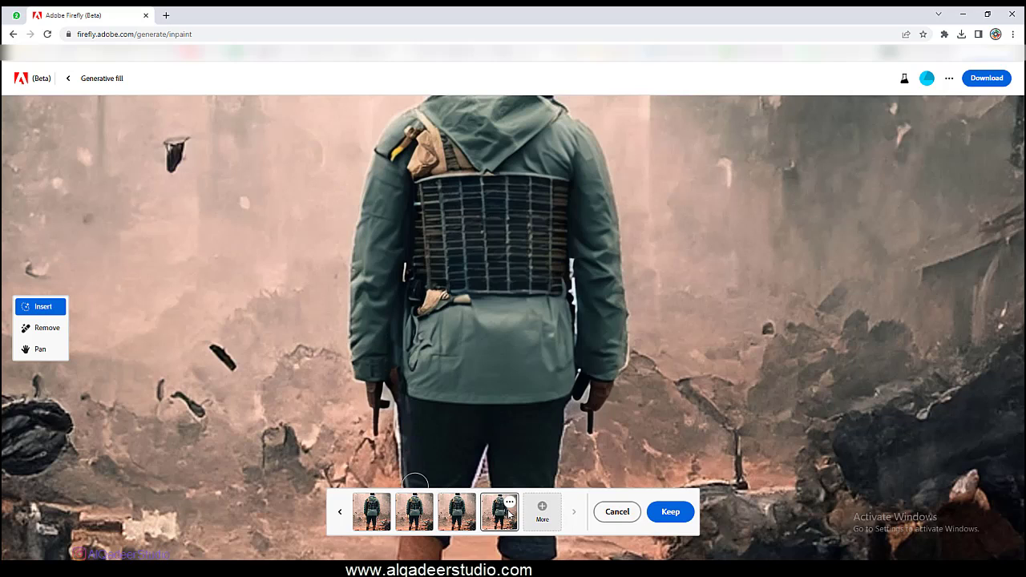
pyautogui.click(616, 511)
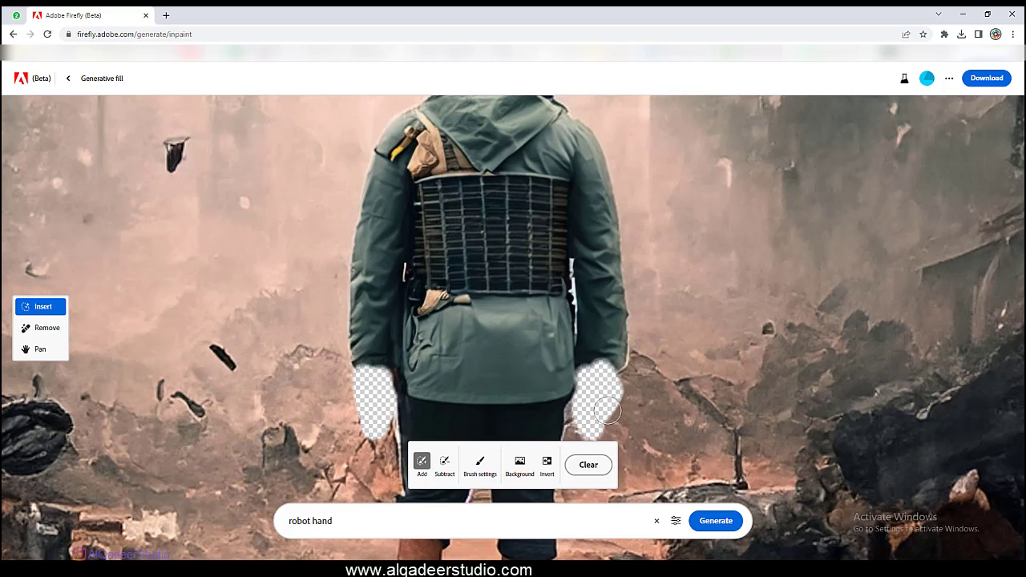
# Step: Enlarge the left-hand mask and regenerate with the prompt 'robot hands'
pyautogui.moveTo(362, 420); pyautogui.dragTo(383, 380)
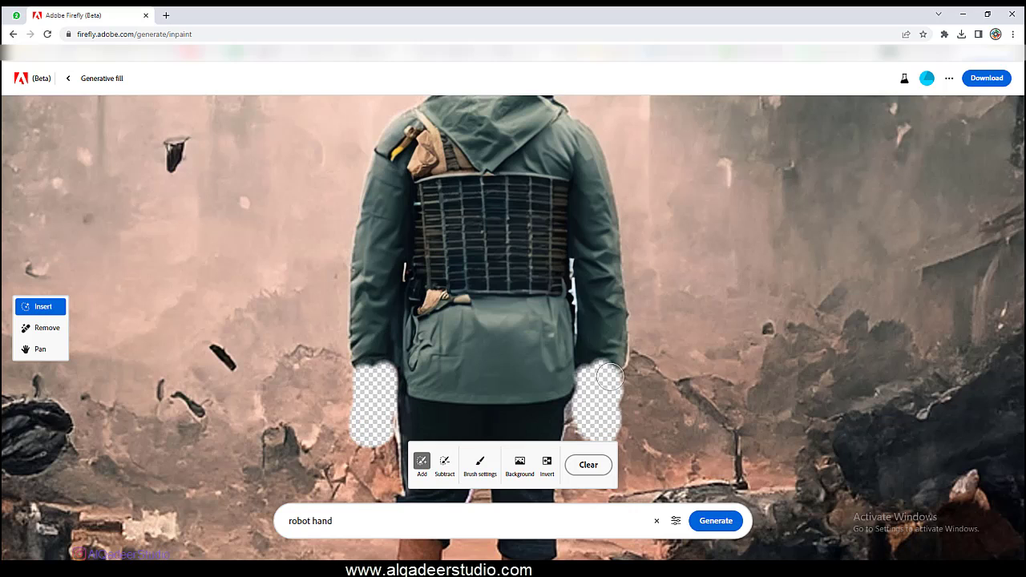
pyautogui.click(449, 520)
pyautogui.write('s')
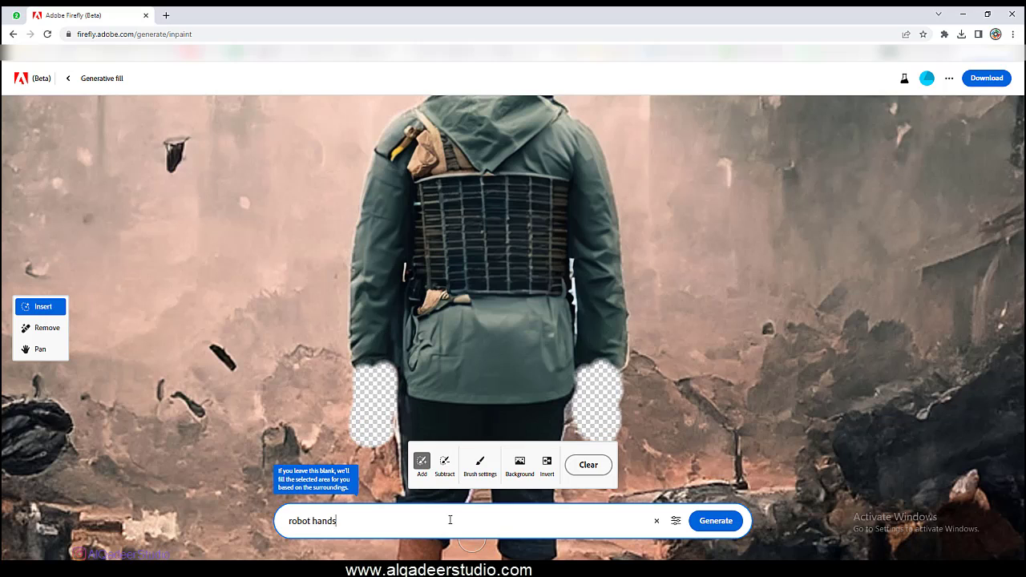
pyautogui.press('Return')
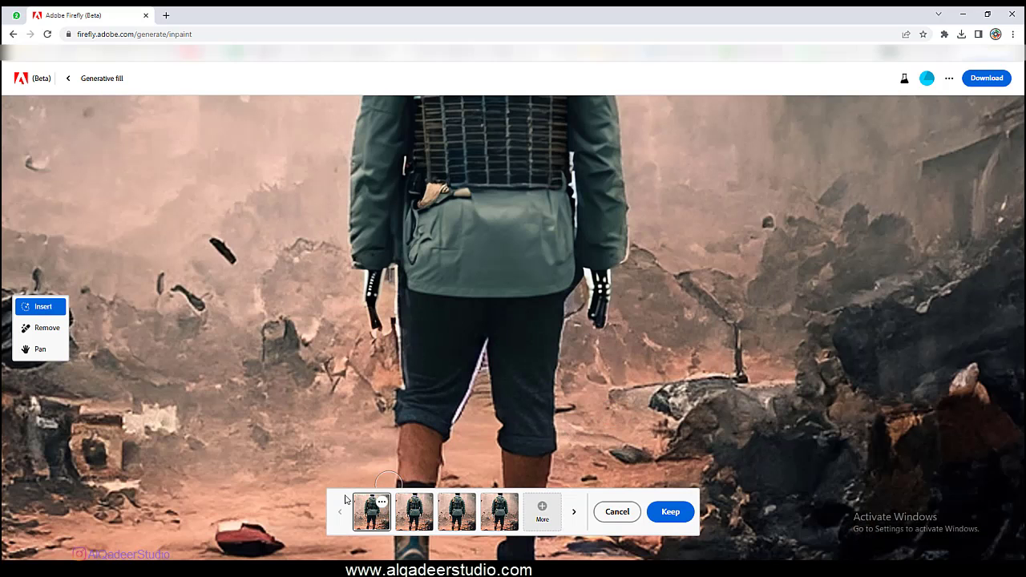
# Step: Compare the hand variations and keep the third, dark robotic hands
pyautogui.click(418, 517)
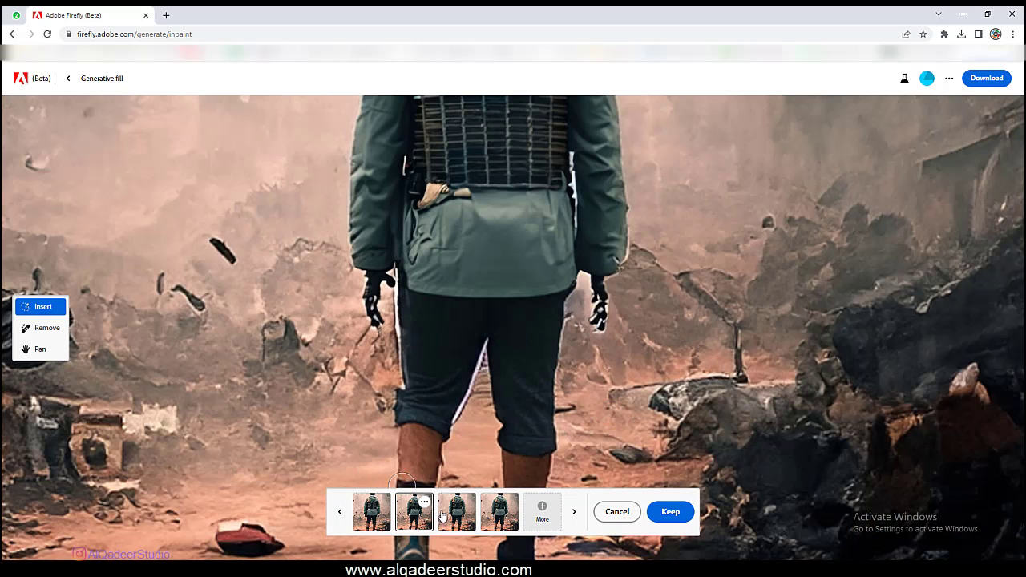
pyautogui.click(454, 517)
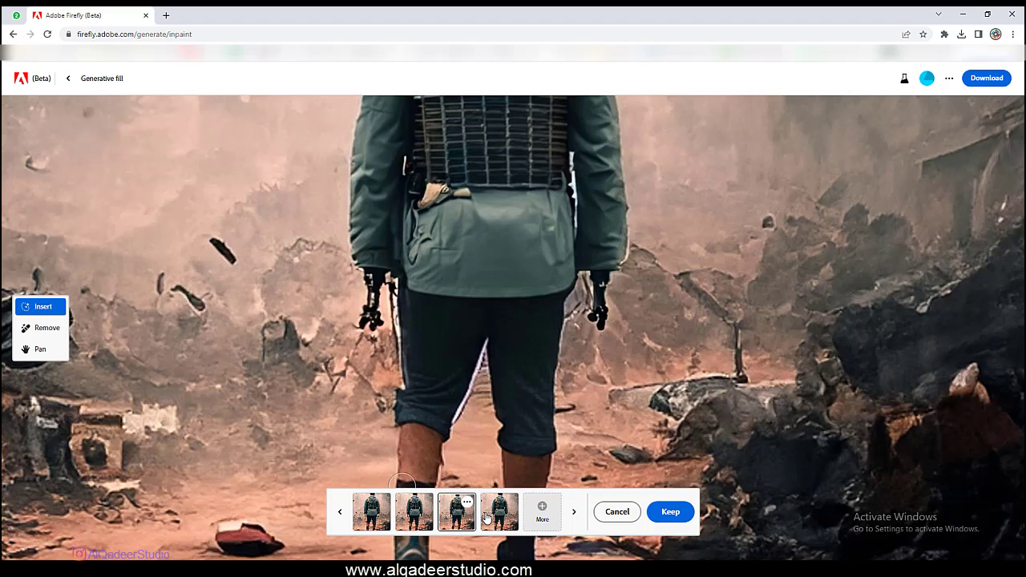
pyautogui.click(487, 519)
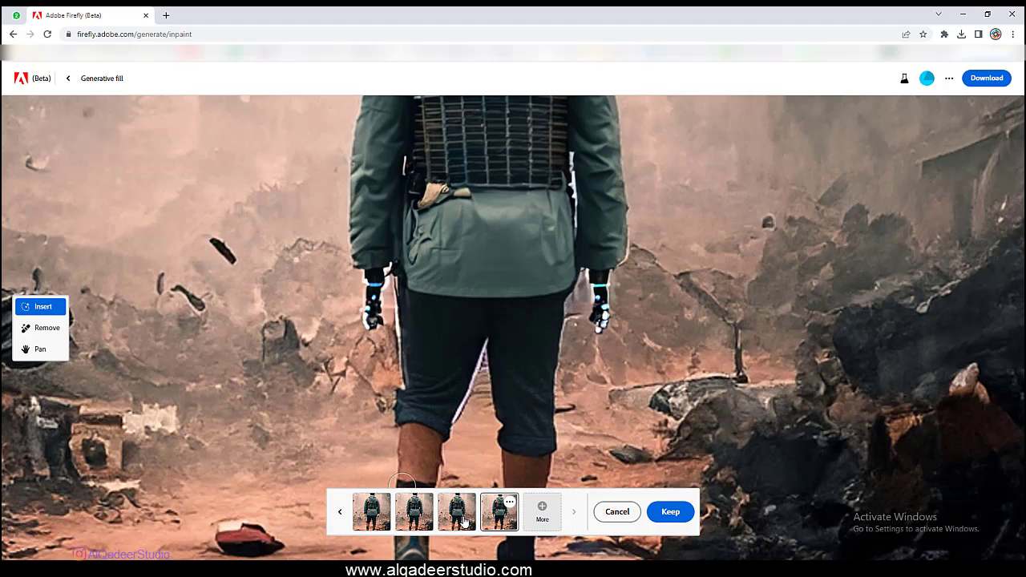
pyautogui.click(464, 522)
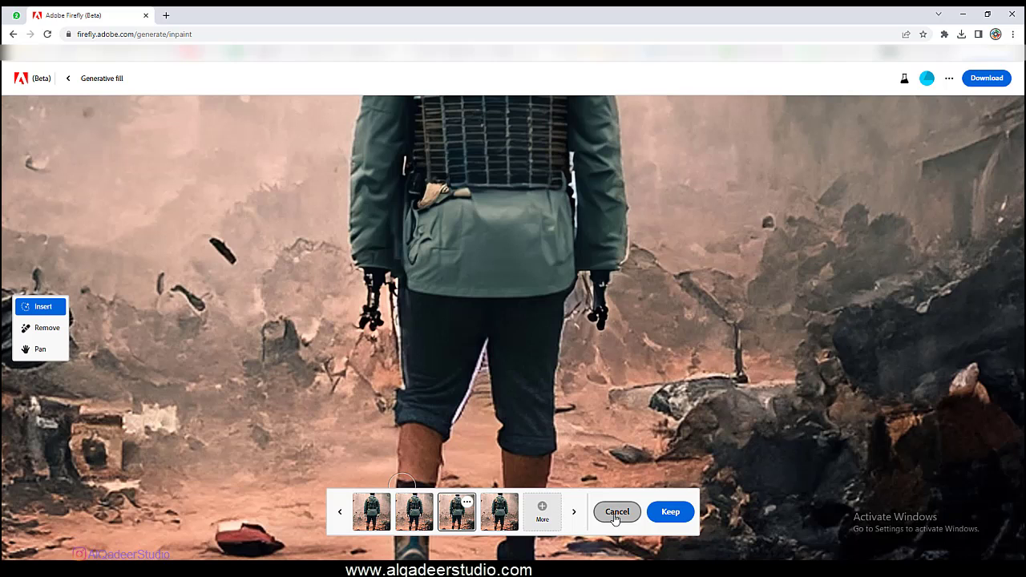
pyautogui.click(677, 513)
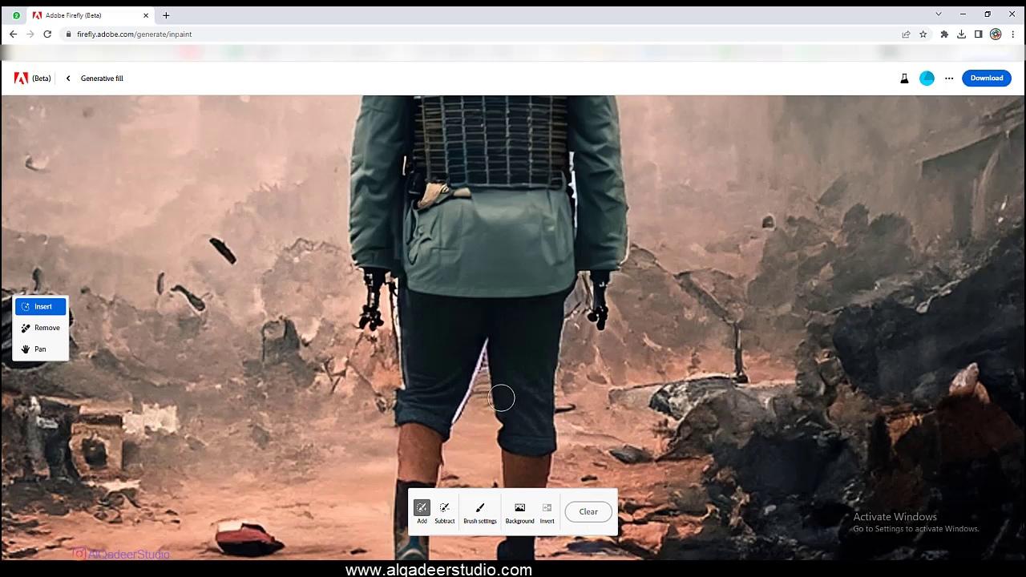
# Step: Mask the lower-left ground beside the hiker and generate a wrecked car there
pyautogui.scroll(-5, 501, 398)
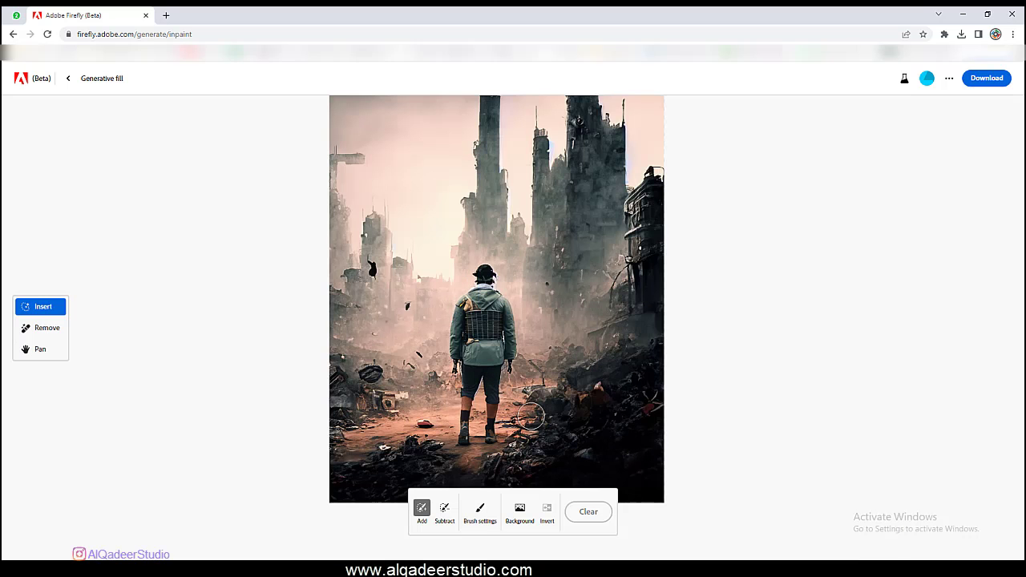
pyautogui.scroll(2, 536, 411)
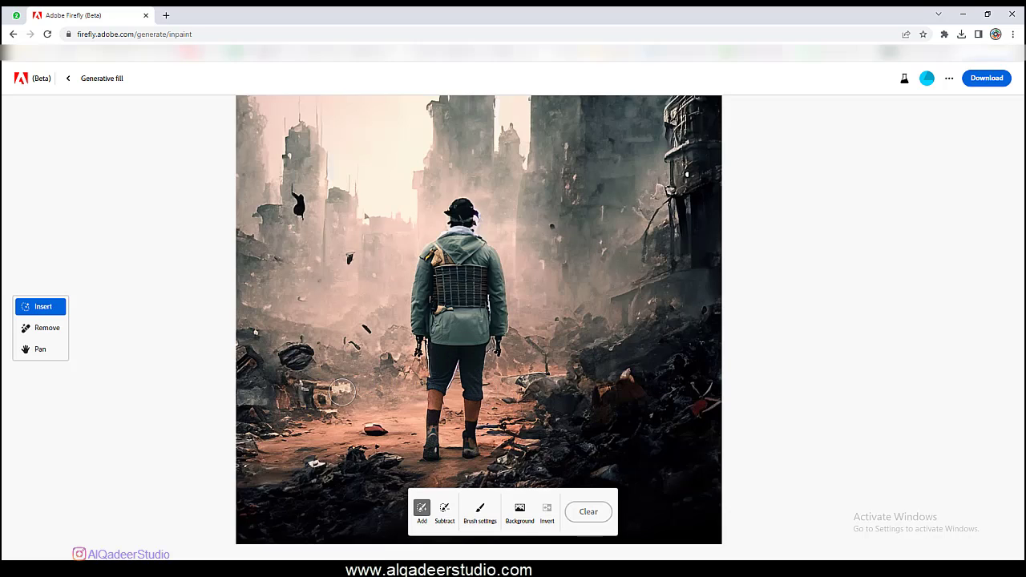
pyautogui.scroll(2, 341, 391)
pyautogui.scroll(2, 360, 383)
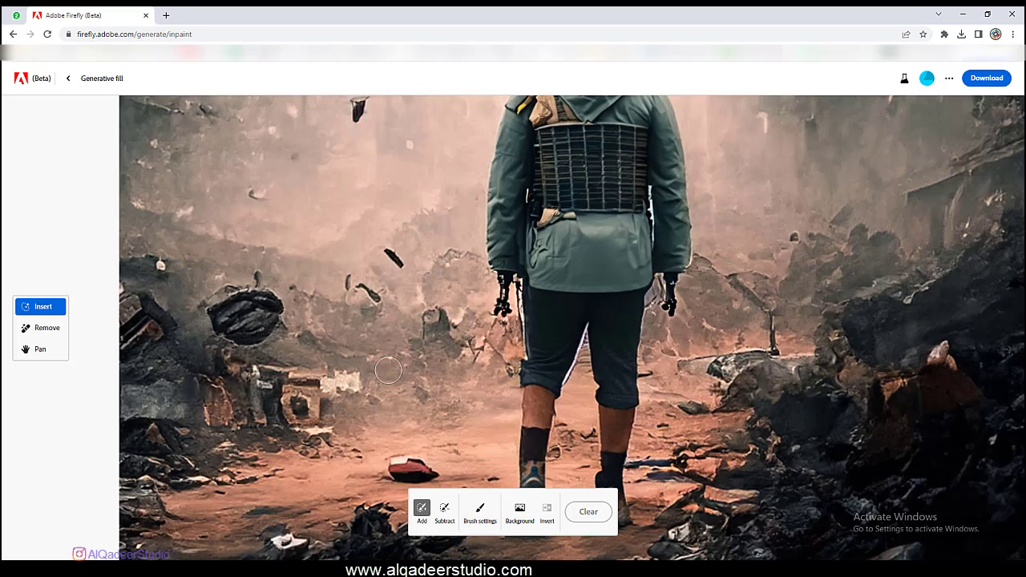
pyautogui.moveTo(416, 364)
pyautogui.mouseDown()
pyautogui.moveTo(379, 369)
pyautogui.moveTo(407, 322)
pyautogui.mouseUp()
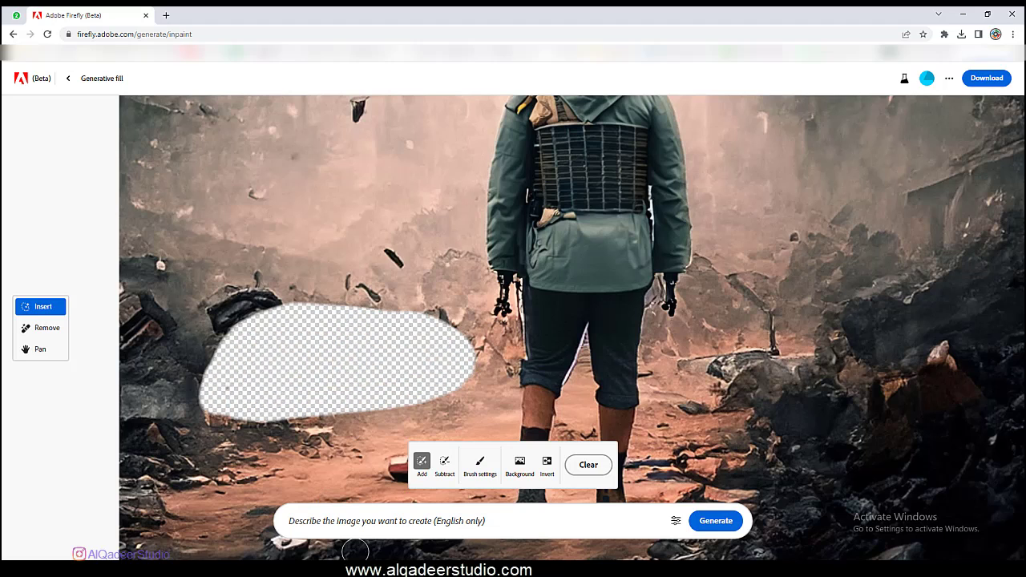
pyautogui.click(377, 523)
pyautogui.write('dead car')
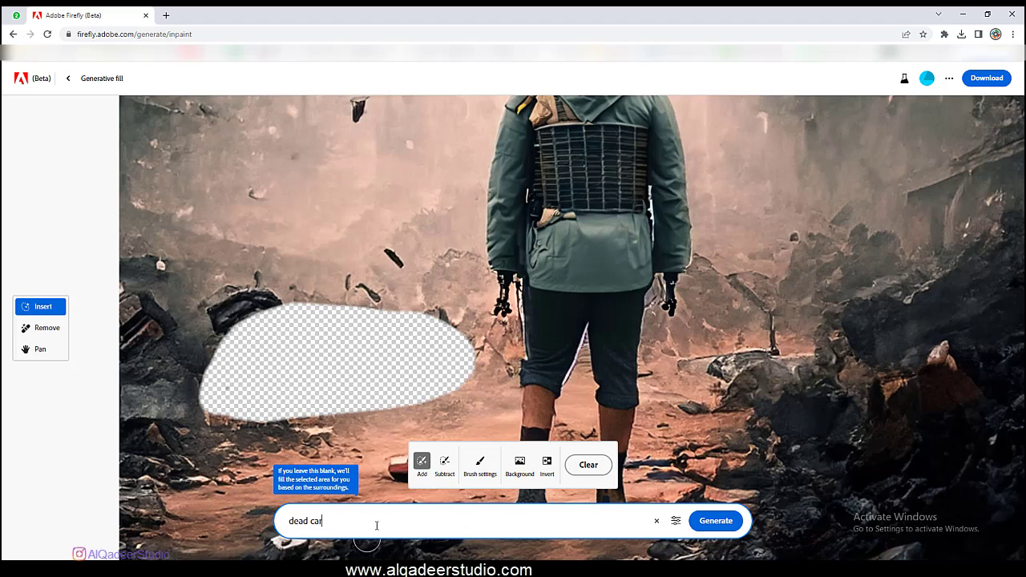
pyautogui.press('Return')
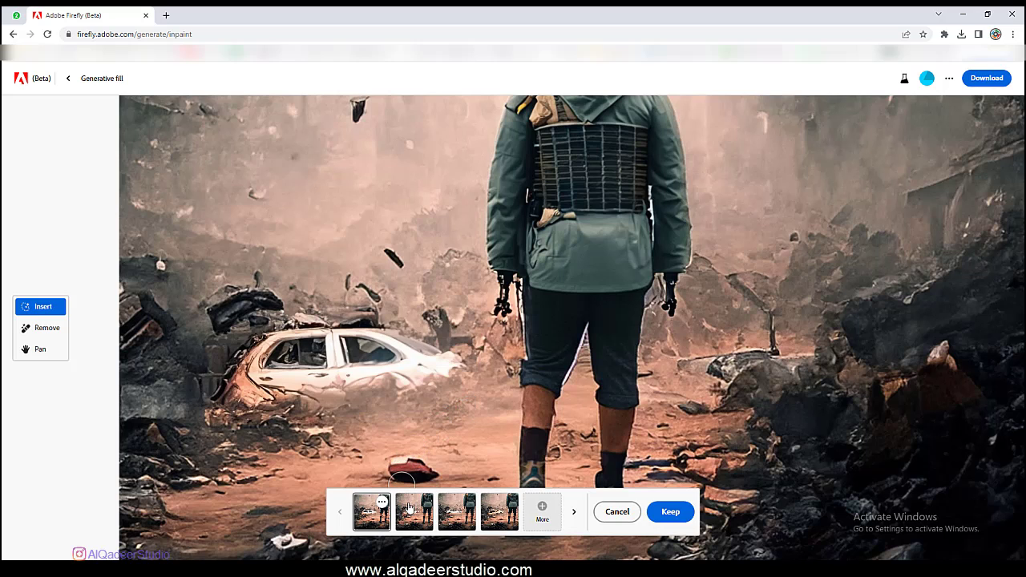
# Step: Compare the car variations and keep the fourth, burnt-out wreck
pyautogui.click(410, 510)
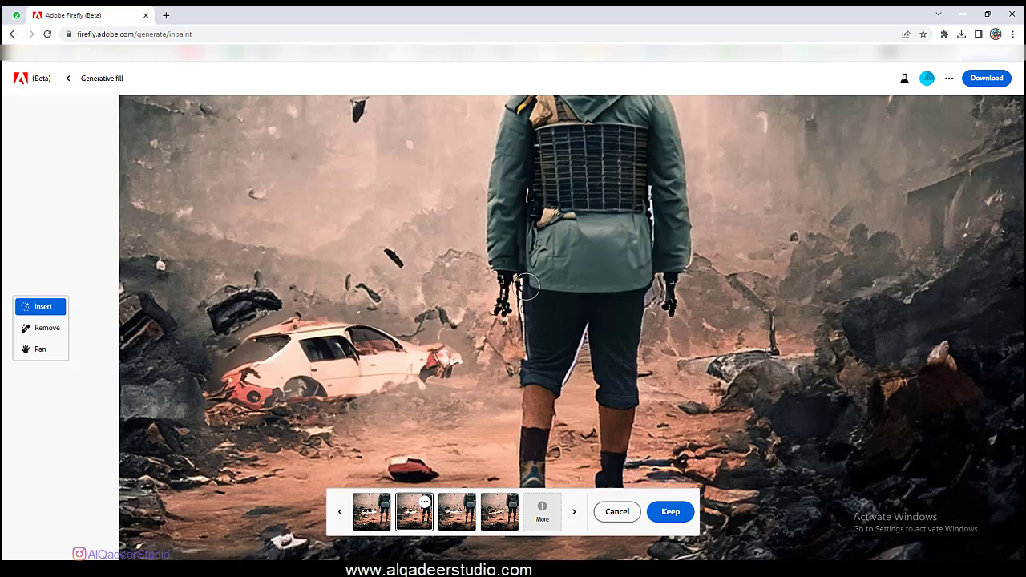
pyautogui.scroll(-3, 525, 290)
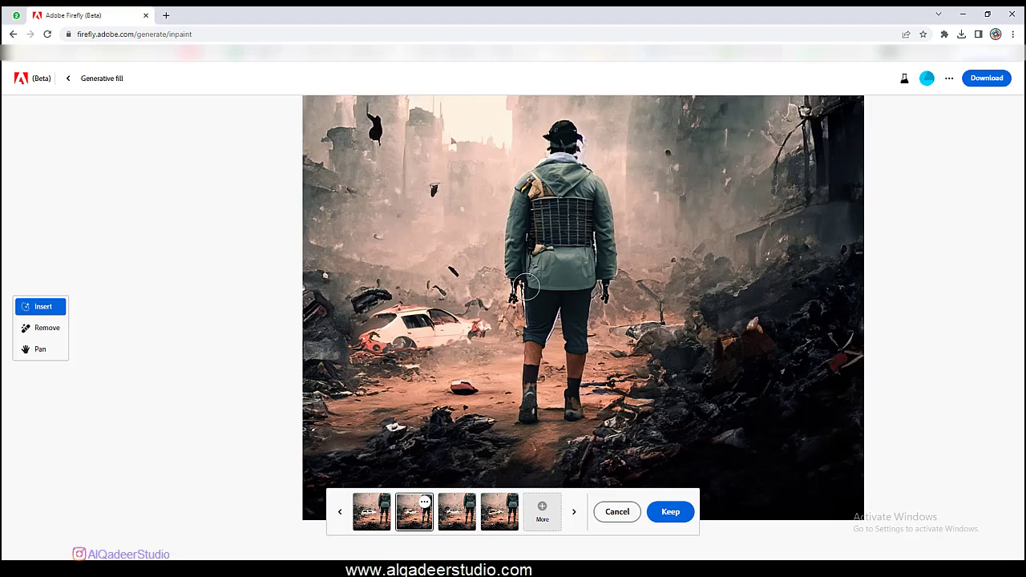
pyautogui.click(451, 520)
pyautogui.click(486, 519)
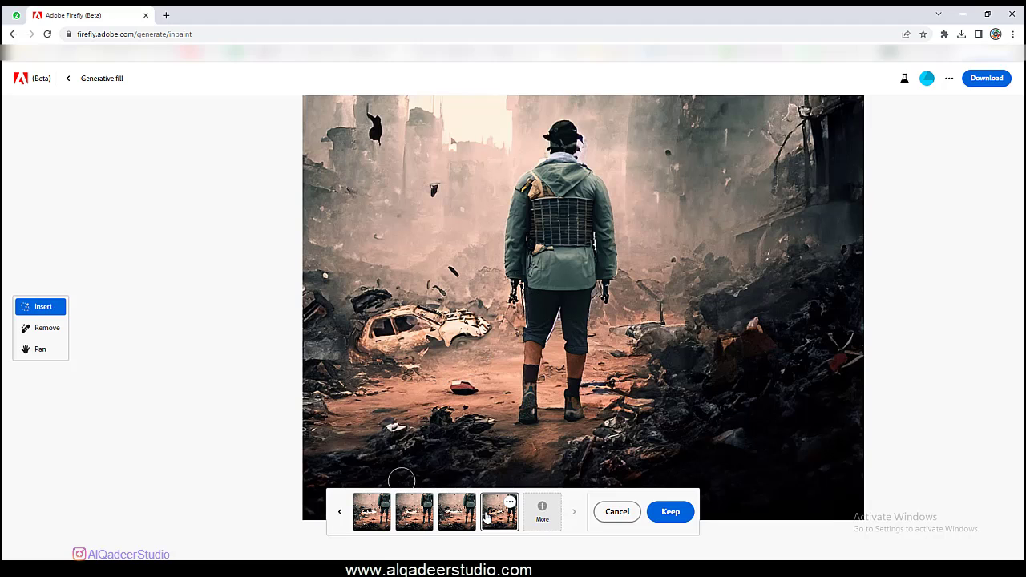
pyautogui.click(365, 512)
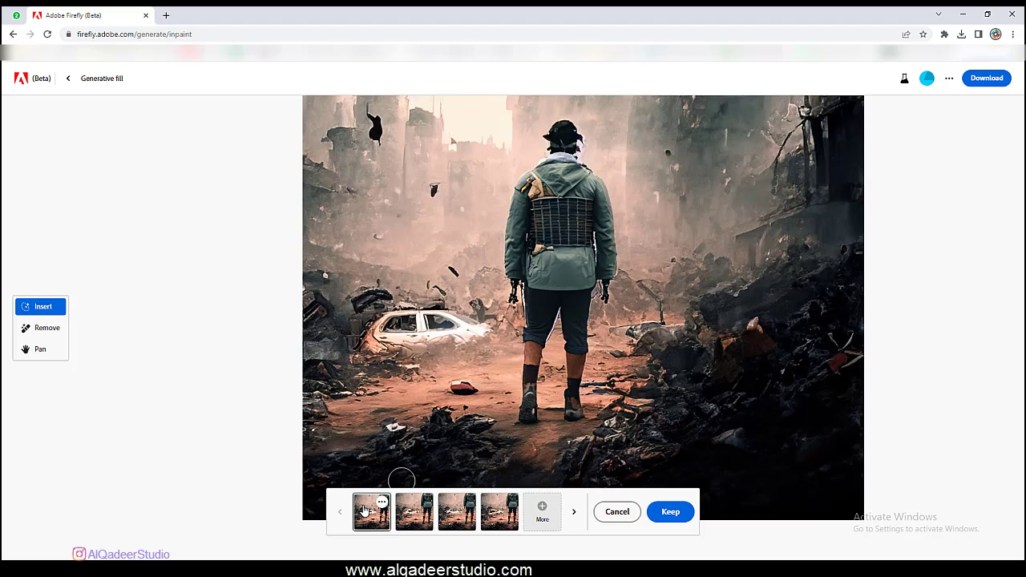
pyautogui.click(495, 506)
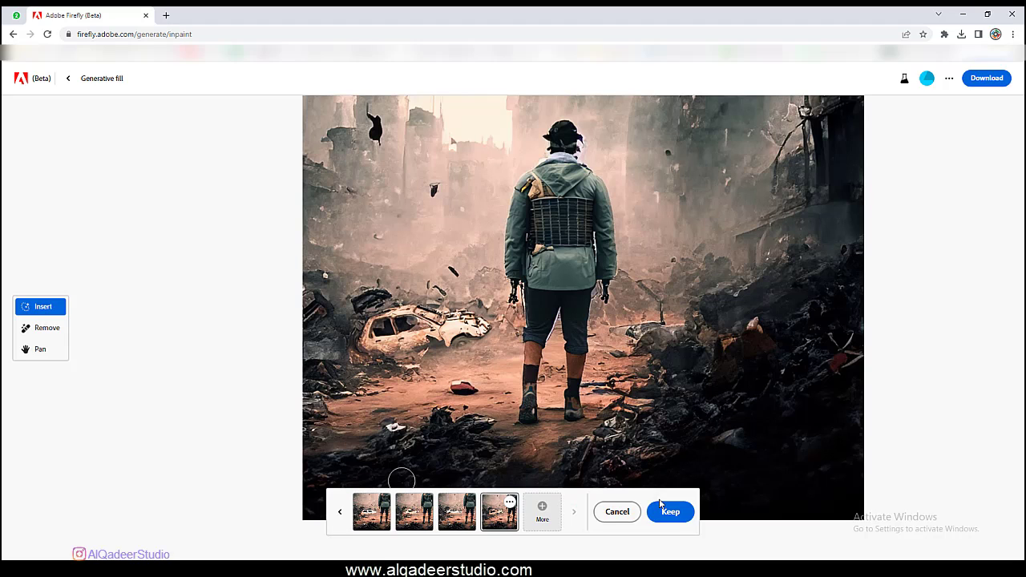
pyautogui.click(678, 512)
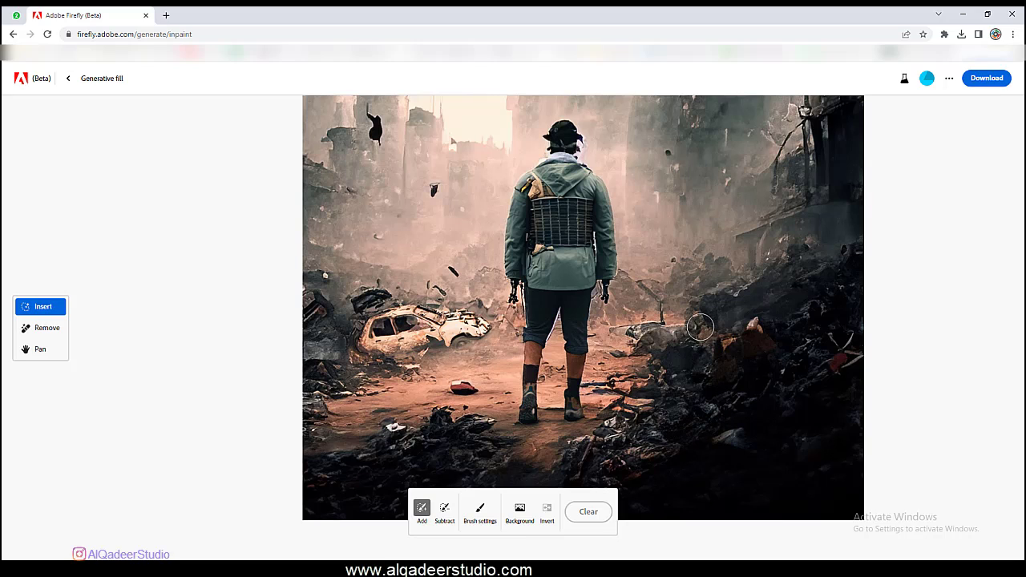
# Step: Mask the debris left of the hiker and generate 'dead robot' fills there
pyautogui.scroll(2, 380, 405)
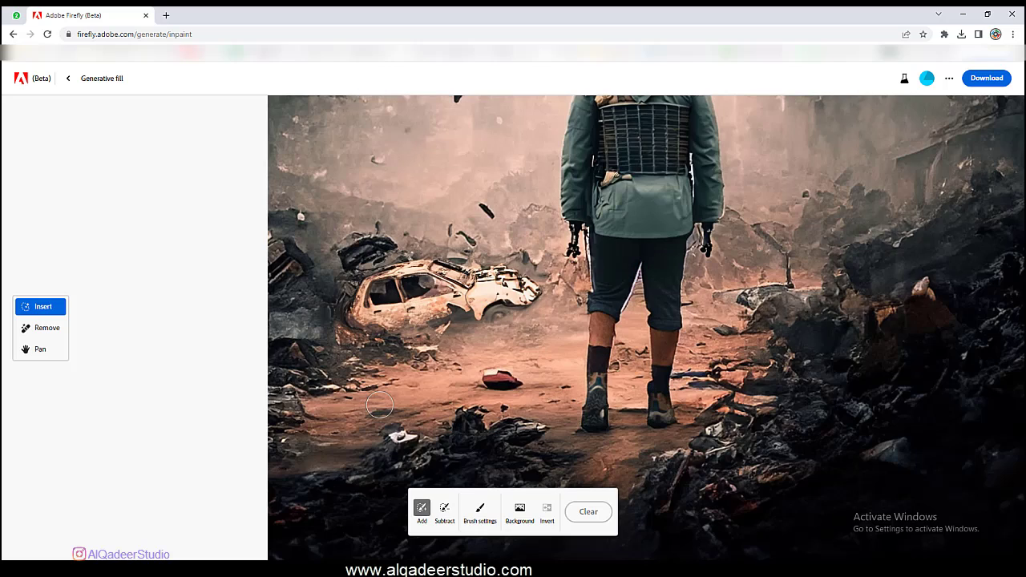
pyautogui.moveTo(327, 409)
pyautogui.mouseDown()
pyautogui.moveTo(425, 405)
pyautogui.moveTo(468, 387)
pyautogui.moveTo(457, 380)
pyautogui.moveTo(291, 396)
pyautogui.moveTo(325, 431)
pyautogui.moveTo(362, 418)
pyautogui.mouseUp()
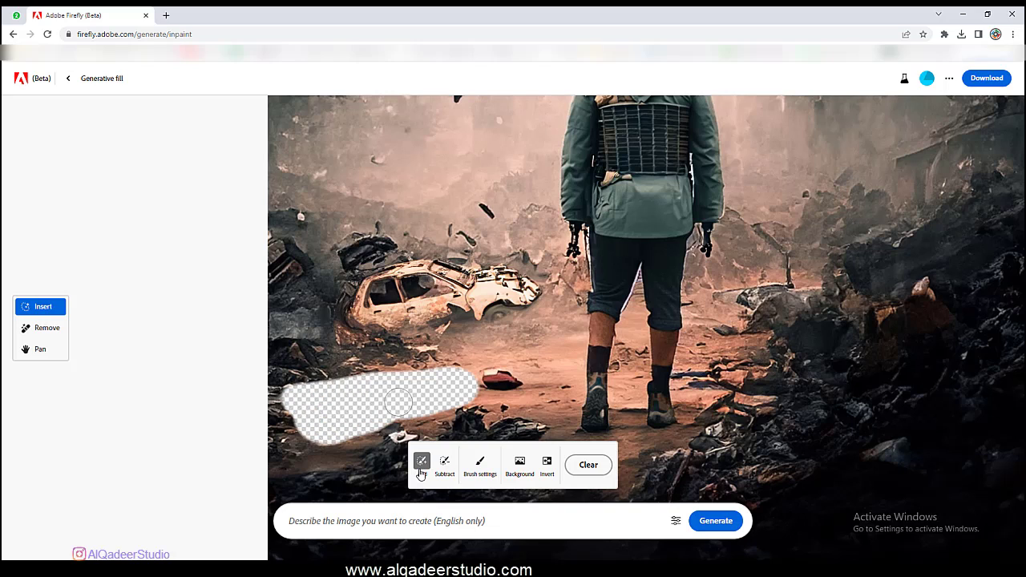
pyautogui.click(430, 507)
pyautogui.write('dead robot')
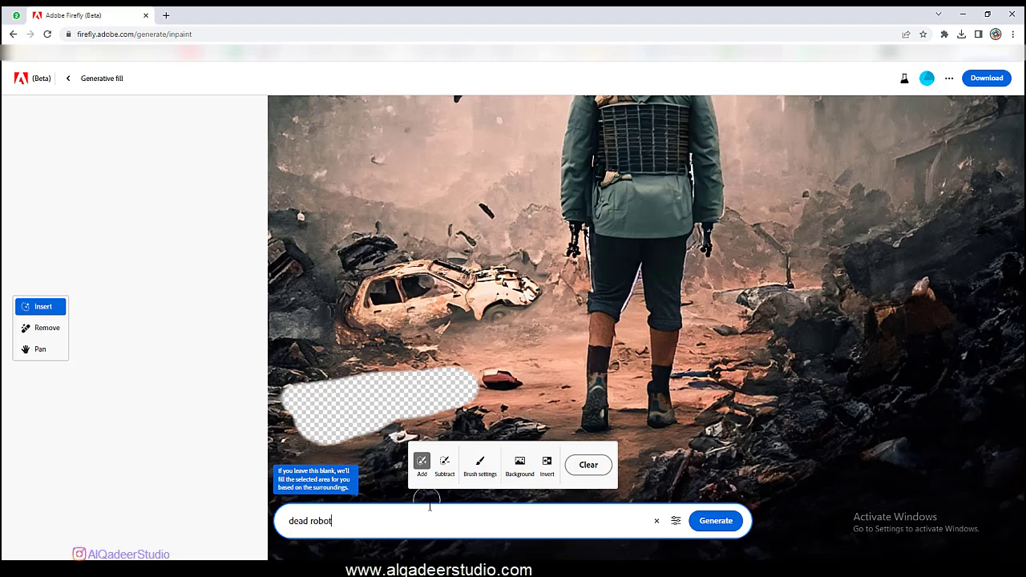
pyautogui.click(716, 520)
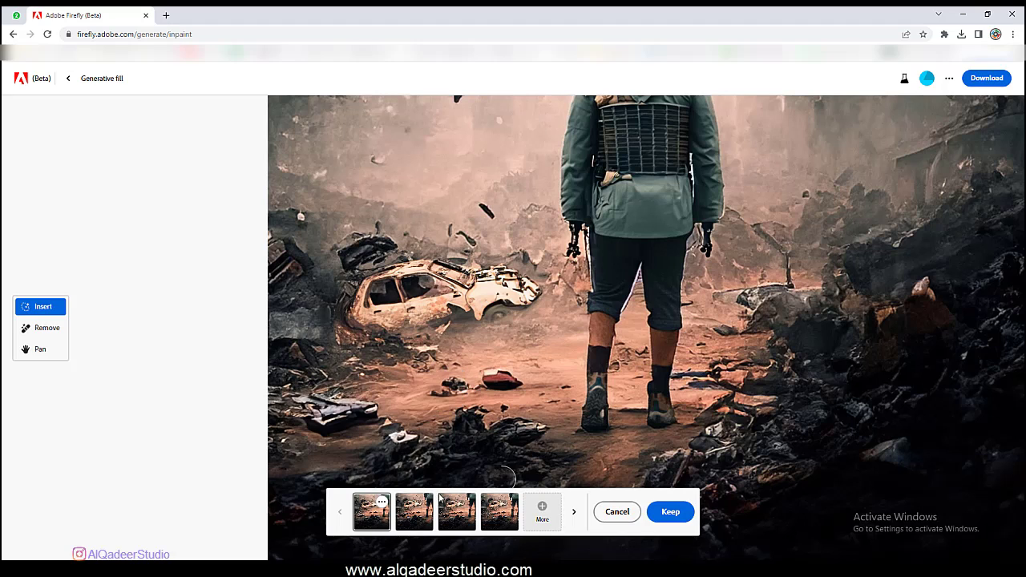
# Step: Compare the robot variations and keep the fourth, skeletal robot
pyautogui.click(408, 518)
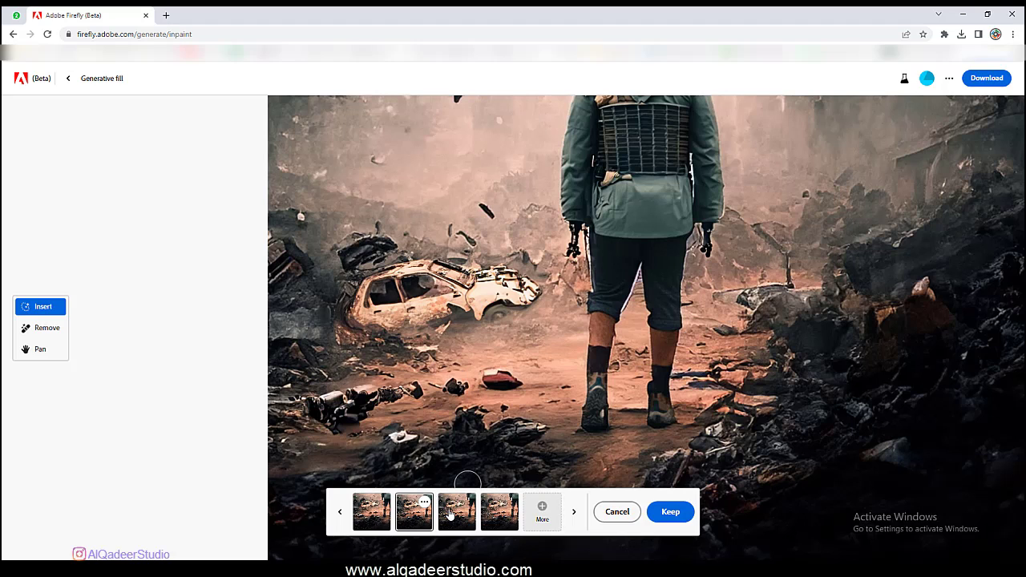
pyautogui.click(452, 515)
pyautogui.click(488, 515)
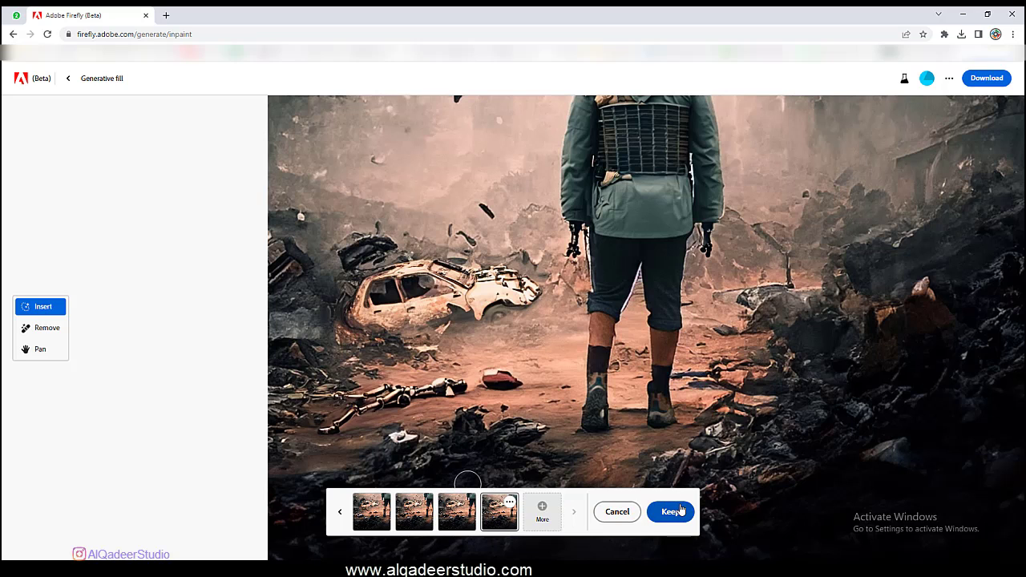
pyautogui.click(672, 511)
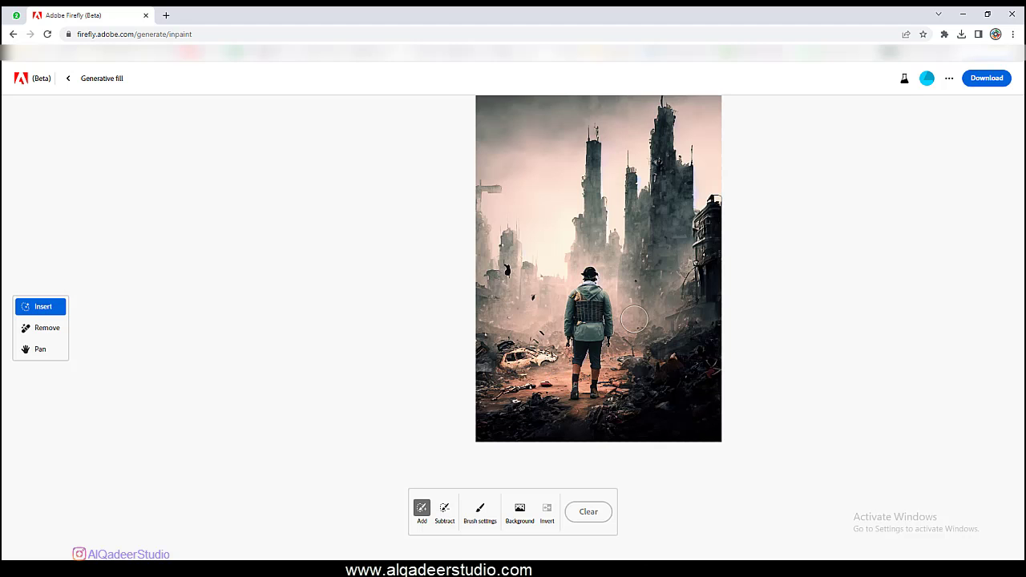
# Step: Mark three spots in the sky beside the towers and generate 'helicopter' fills
pyautogui.scroll(2, 520, 131)
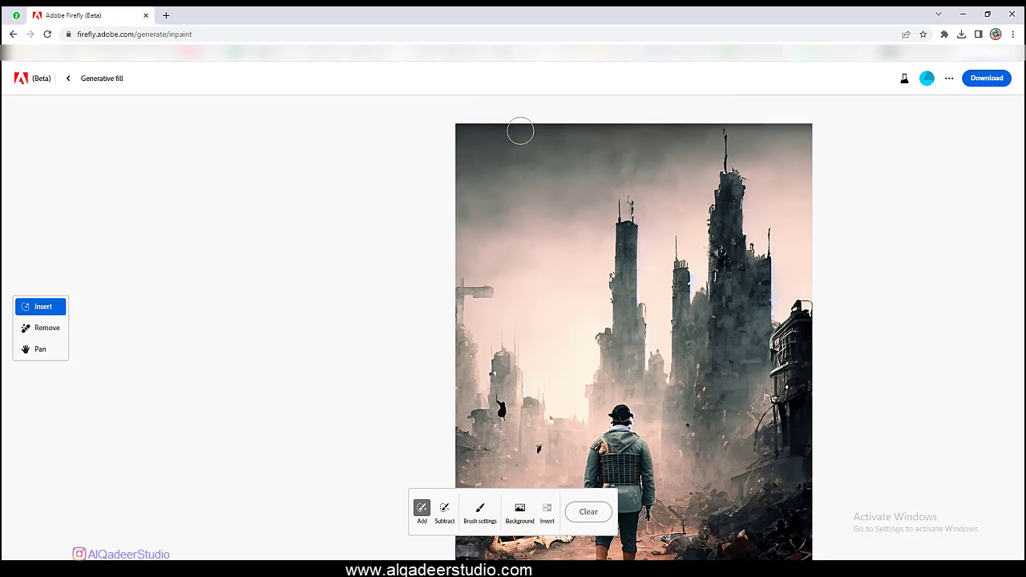
pyautogui.click(495, 182)
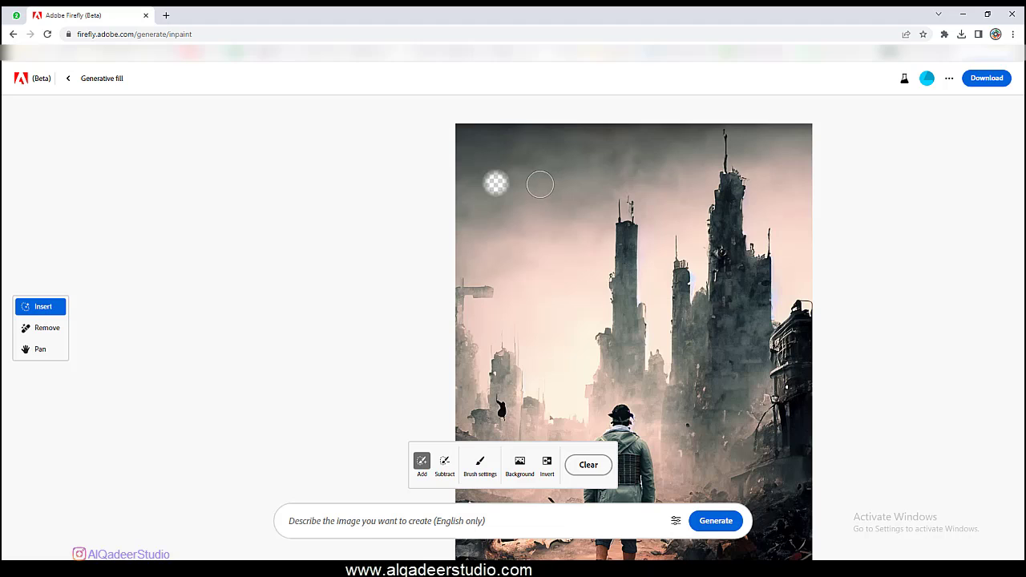
pyautogui.click(539, 184)
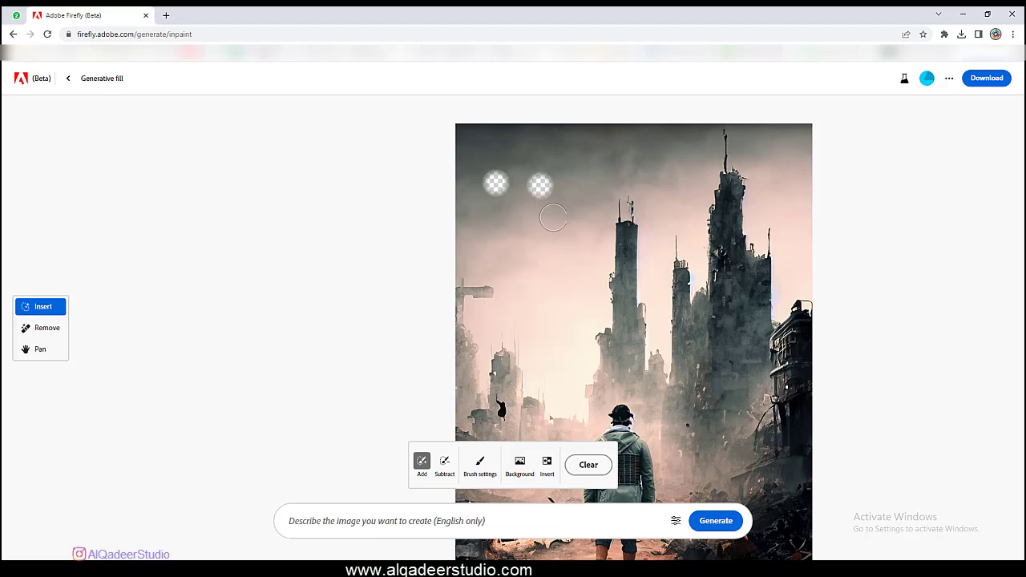
pyautogui.click(576, 228)
pyautogui.click(447, 520)
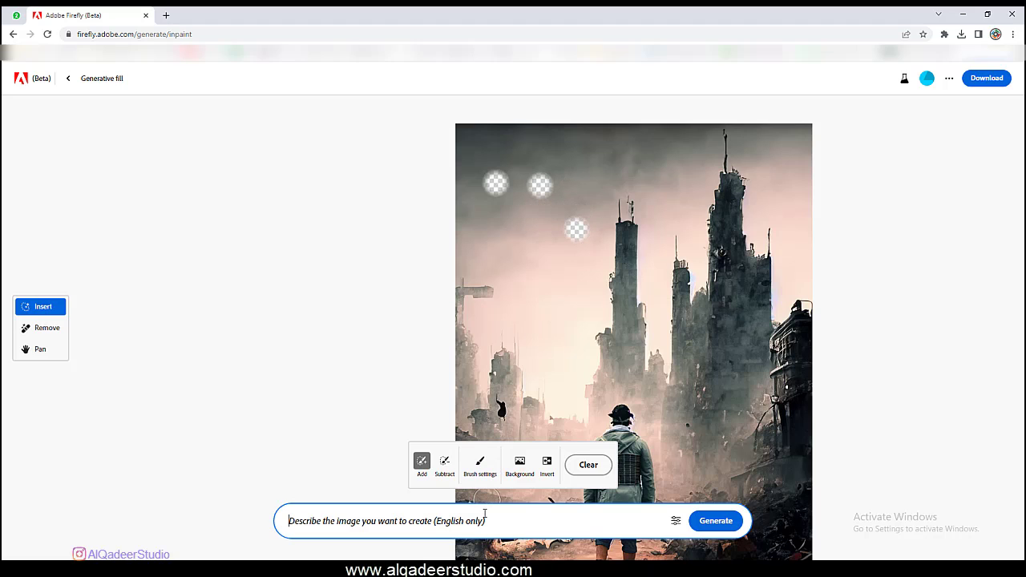
pyautogui.write('helicopter')
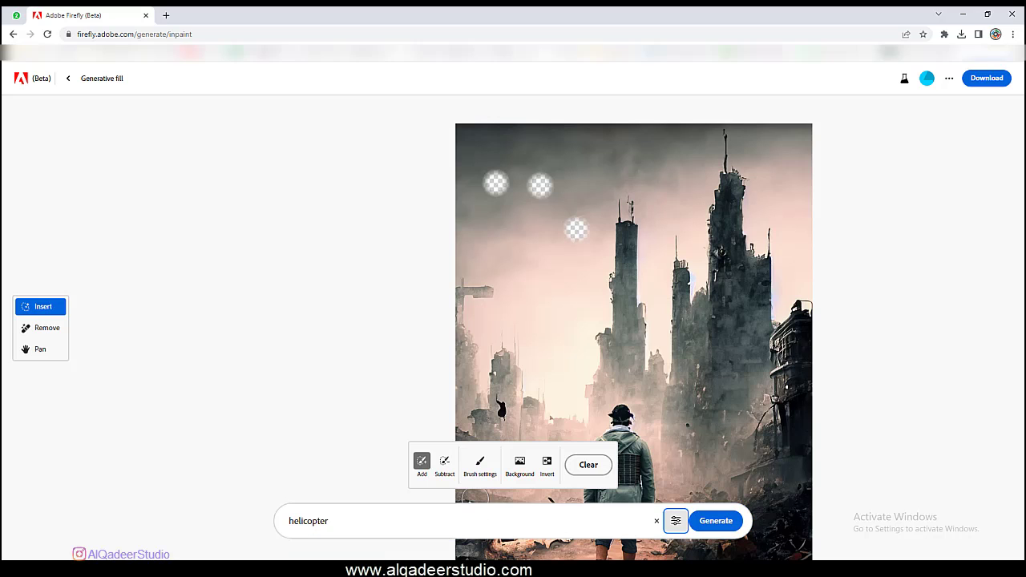
pyautogui.click(715, 521)
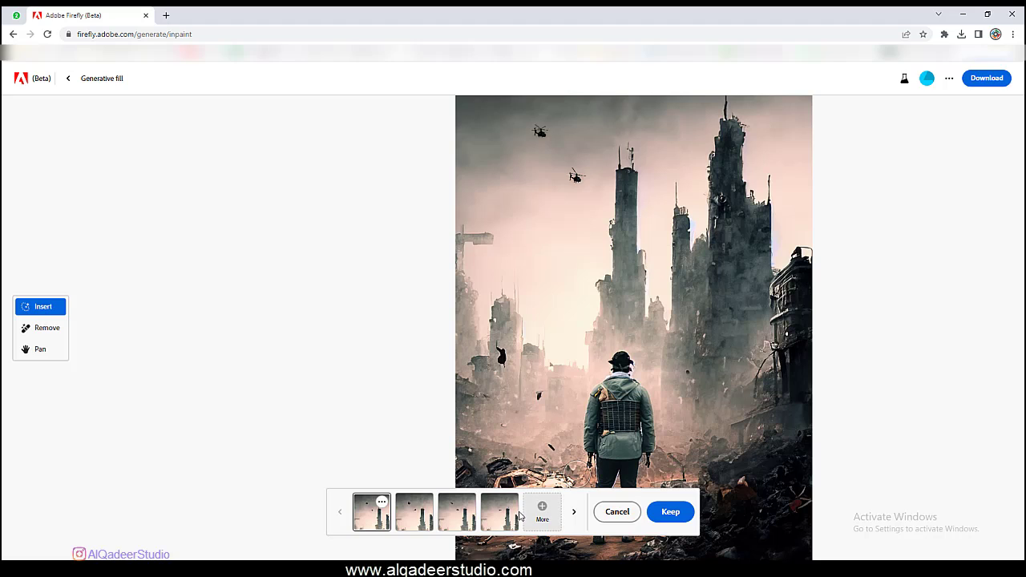
# Step: Compare the helicopter variations and keep the first one
pyautogui.click(415, 519)
pyautogui.click(458, 508)
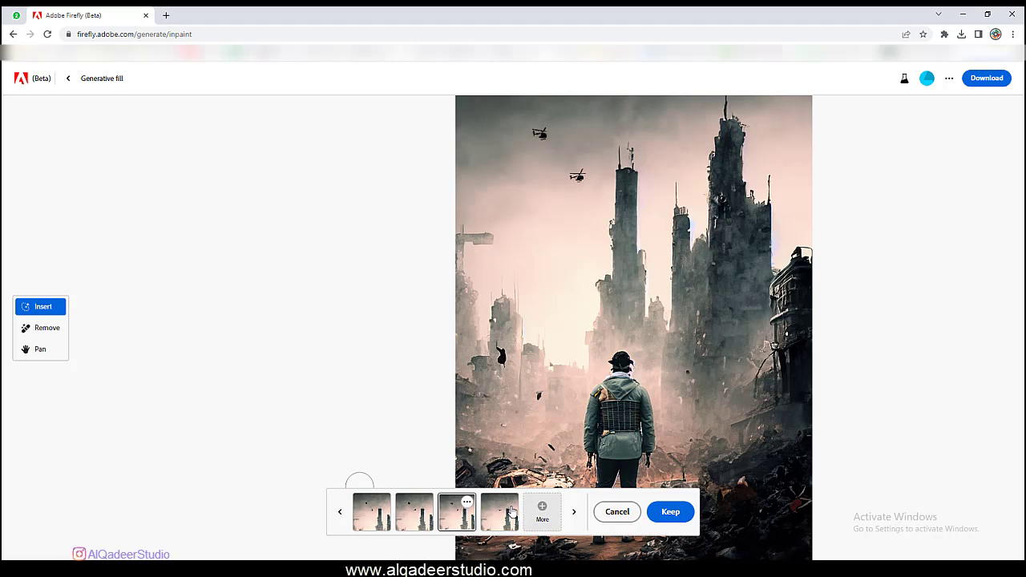
pyautogui.click(366, 519)
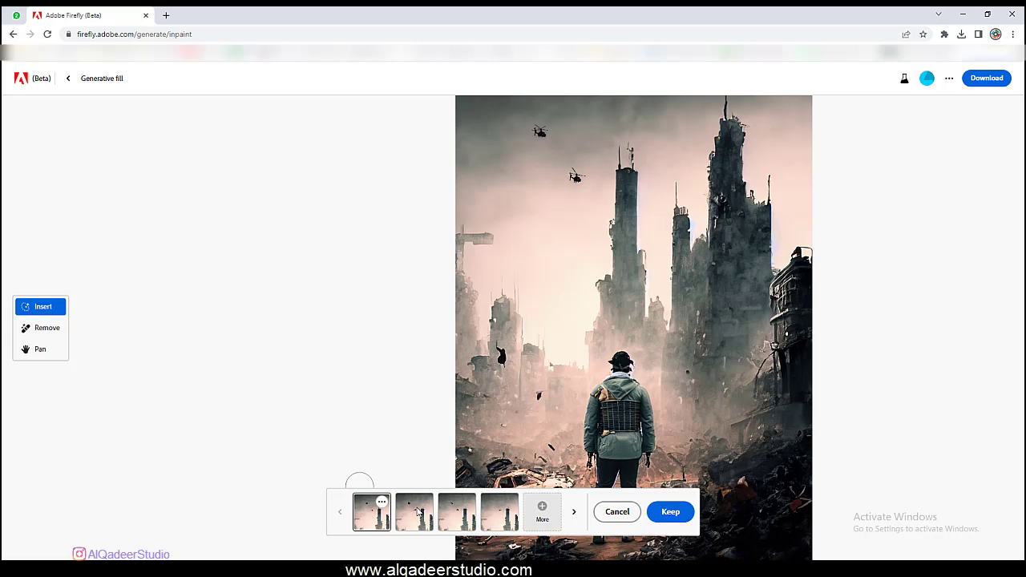
pyautogui.click(670, 511)
# Step: Mask the rubble right of the hiker and generate 'fire' fills there
pyautogui.scroll(-2, 785, 384)
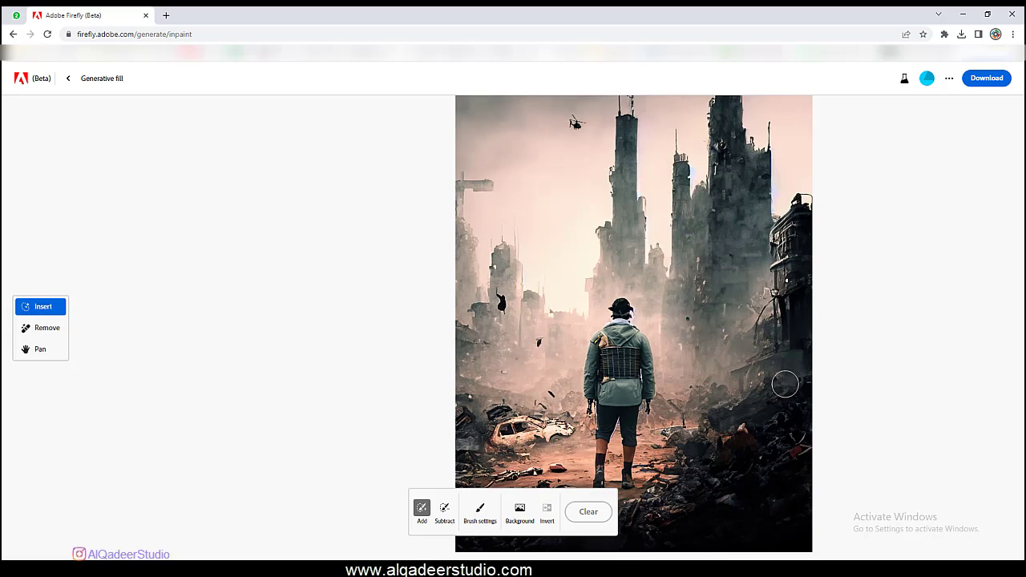
pyautogui.scroll(-2, 784, 384)
pyautogui.scroll(-3, 774, 385)
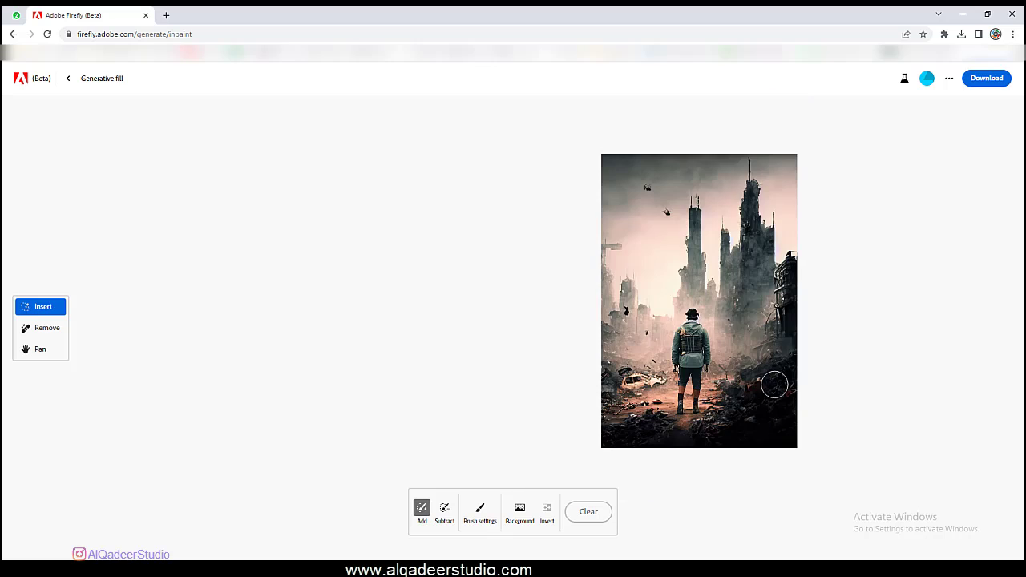
pyautogui.scroll(3, 775, 385)
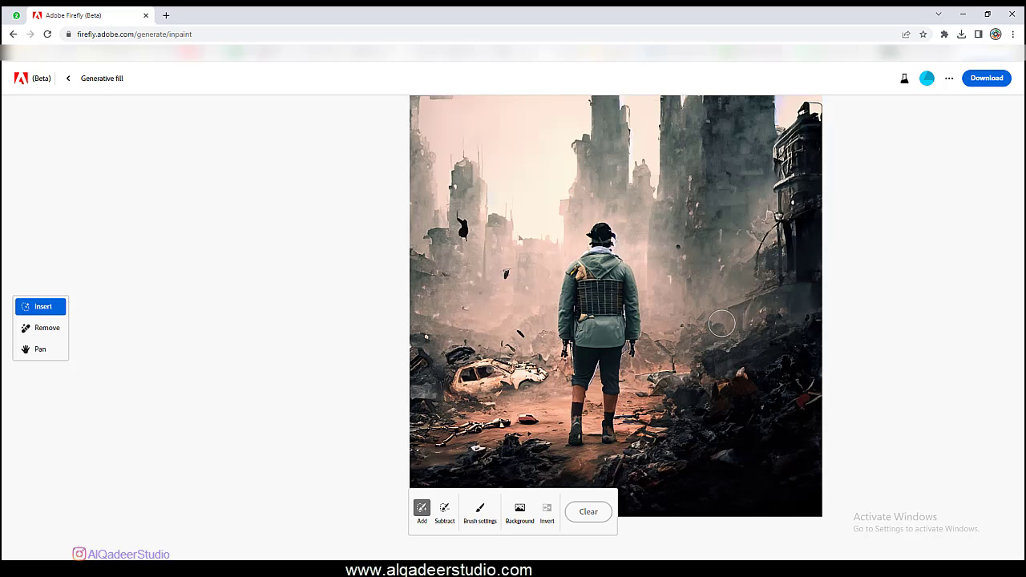
pyautogui.moveTo(723, 323); pyautogui.dragTo(685, 318)
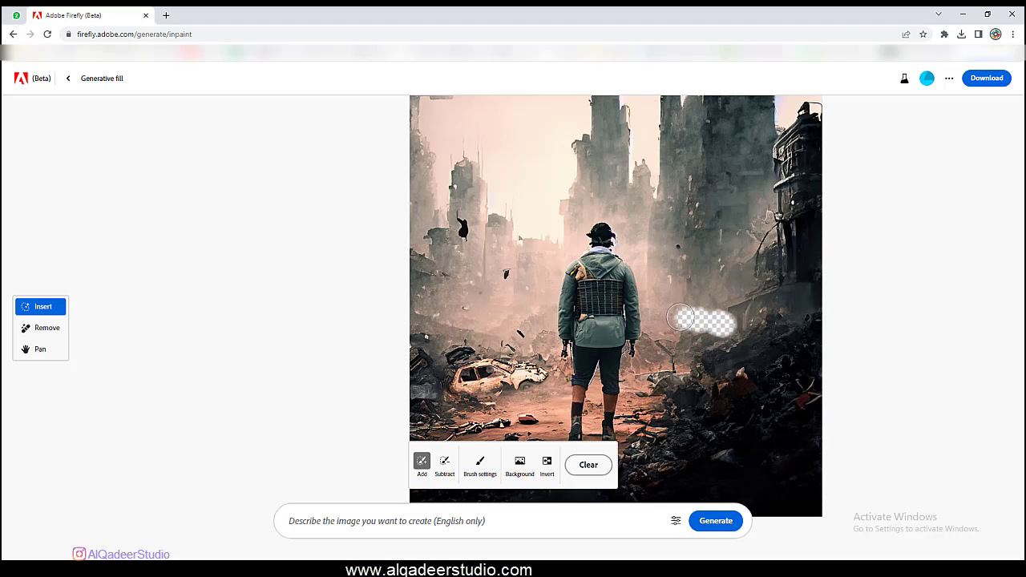
pyautogui.moveTo(685, 317); pyautogui.dragTo(673, 318)
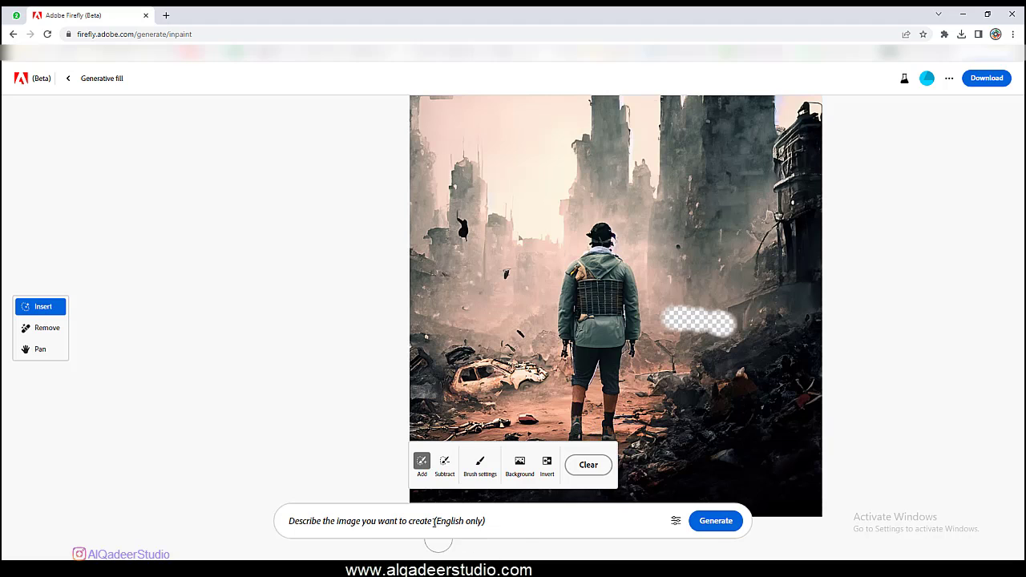
pyautogui.click(433, 521)
pyautogui.write('fire')
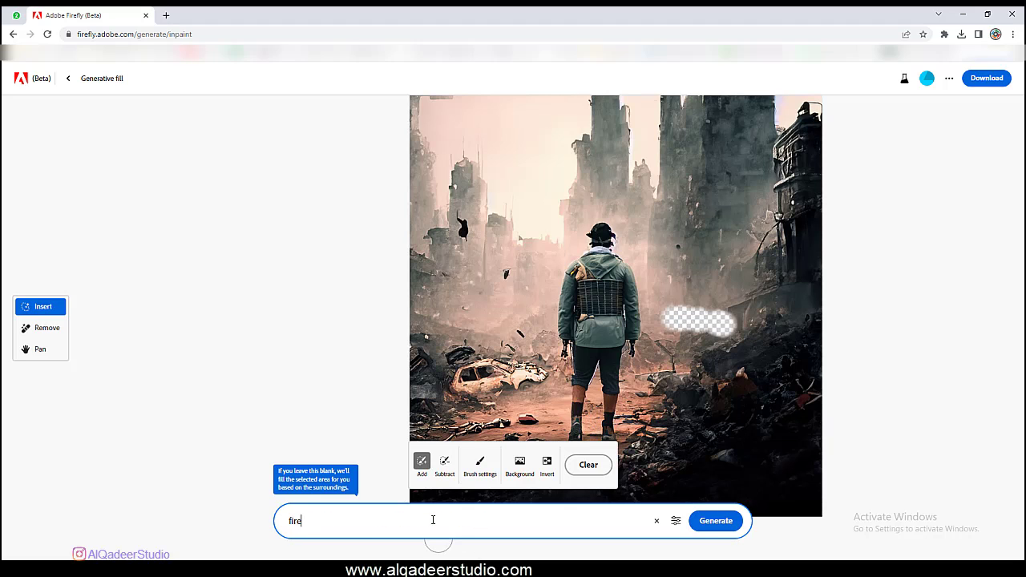
pyautogui.press('Return')
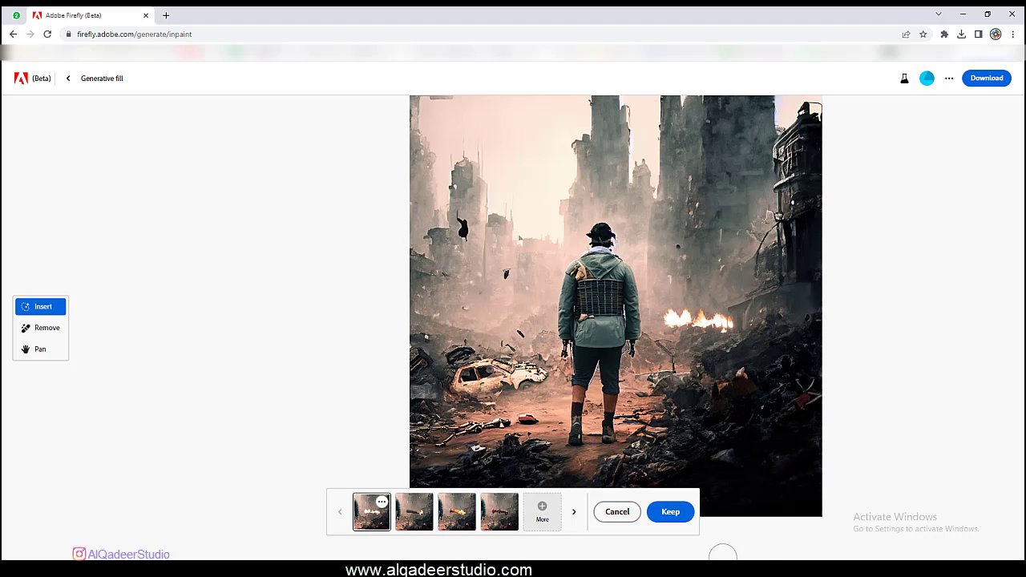
# Step: Preview the first four fire variations, including the flaming log and red pipe
pyautogui.click(416, 523)
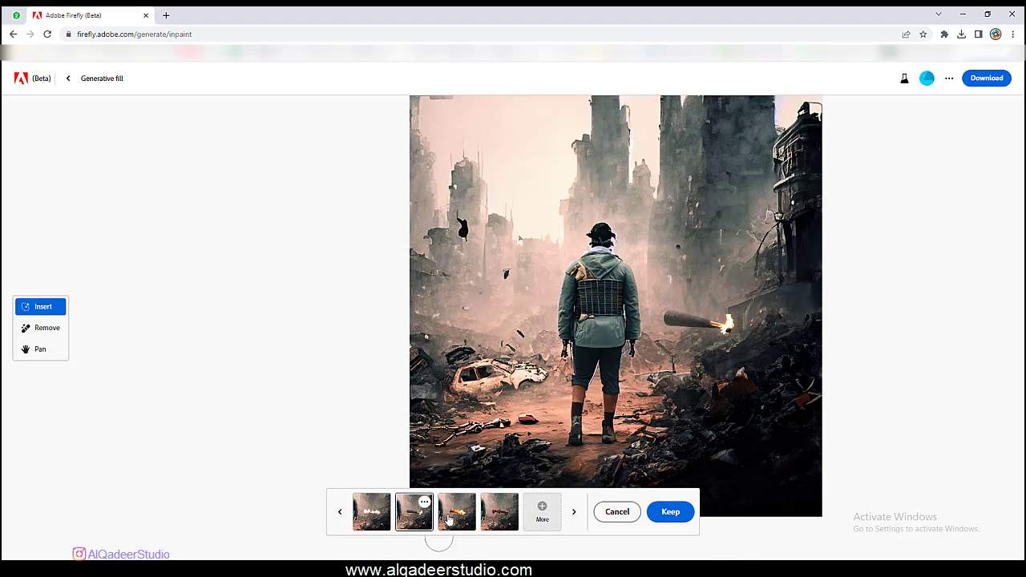
pyautogui.click(449, 521)
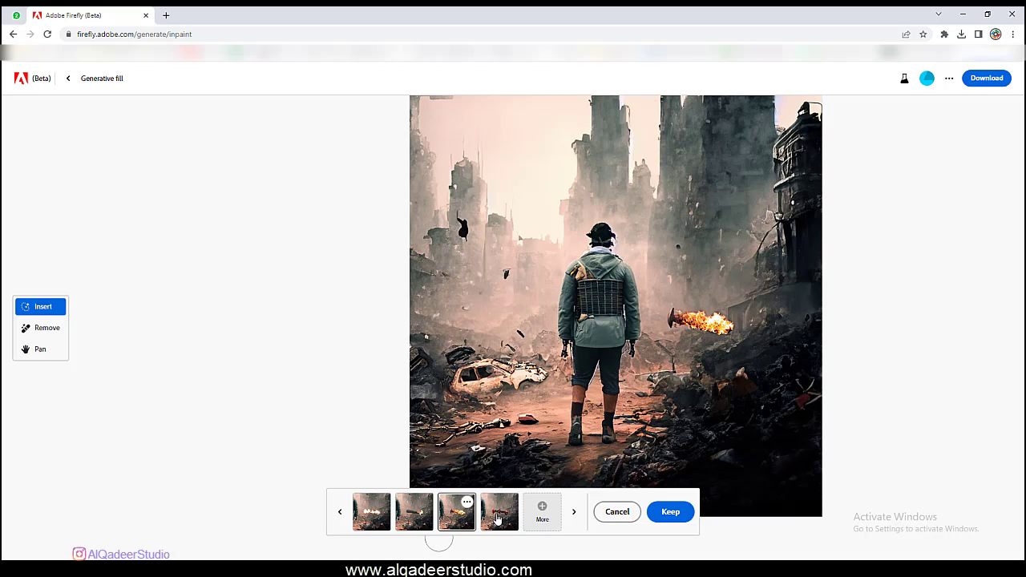
pyautogui.click(497, 519)
pyautogui.click(379, 515)
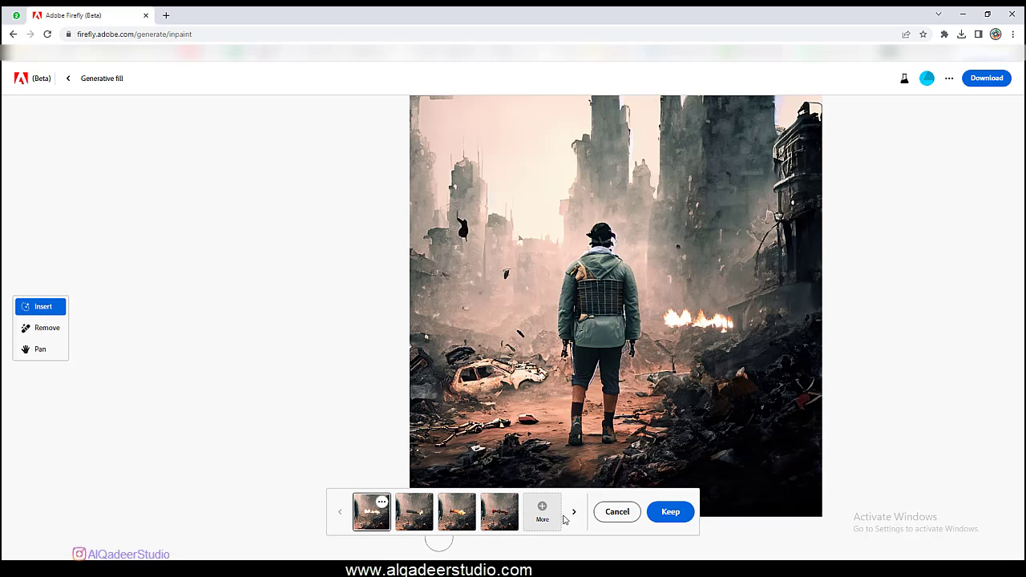
# Step: Generate more fire variations and keep the one with flames in the rubble
pyautogui.click(543, 513)
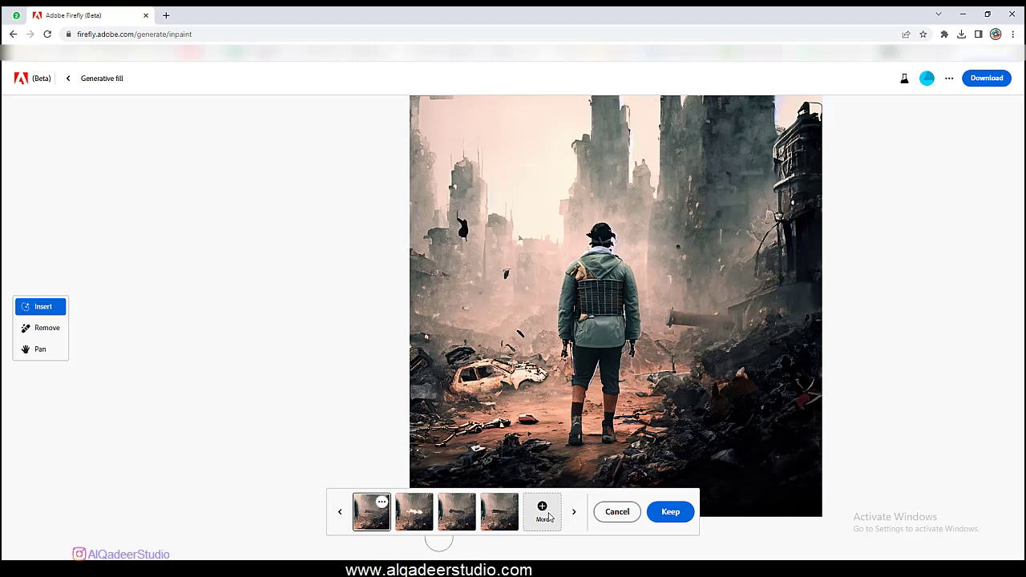
pyautogui.click(421, 518)
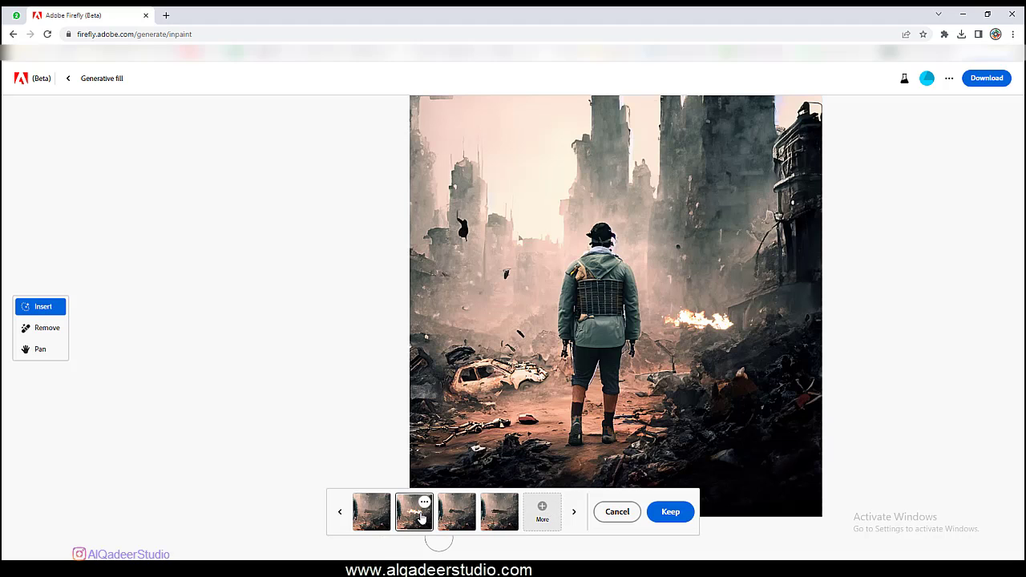
pyautogui.click(465, 522)
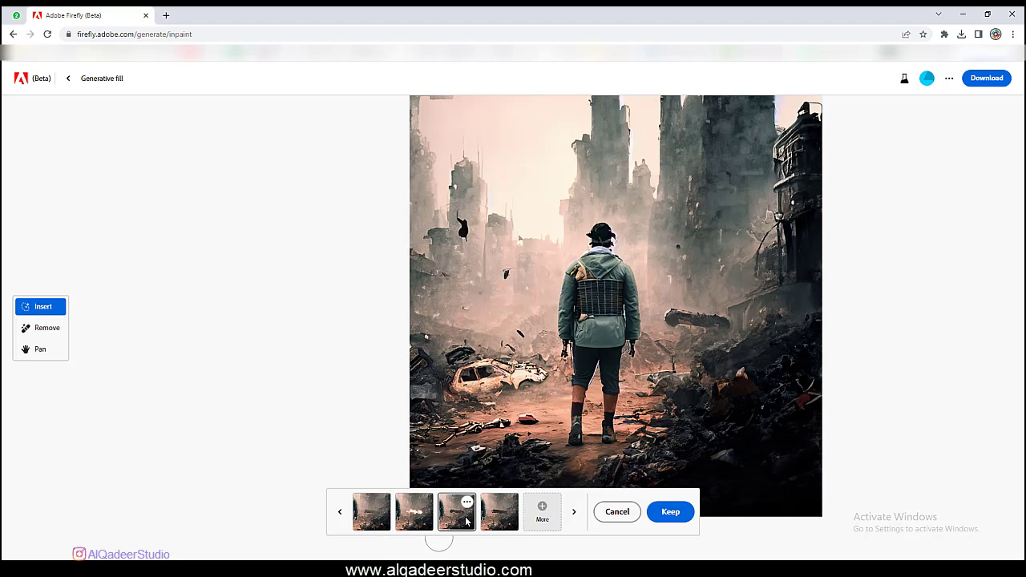
pyautogui.click(488, 519)
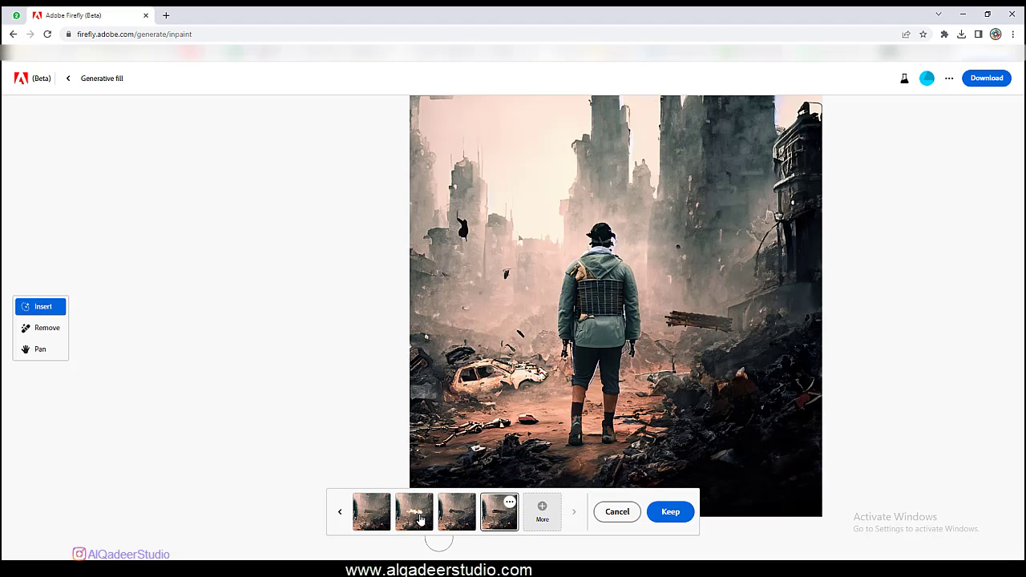
pyautogui.click(420, 519)
pyautogui.click(670, 511)
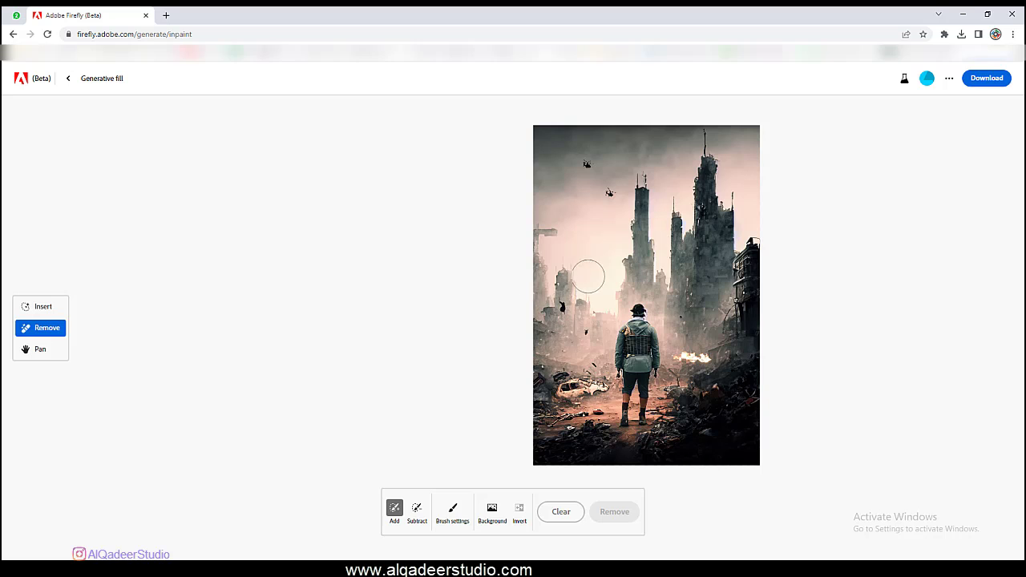
# Step: Brush over the dark figure on the tall tower and remove it
pyautogui.scroll(3, 553, 311)
pyautogui.scroll(3, 590, 304)
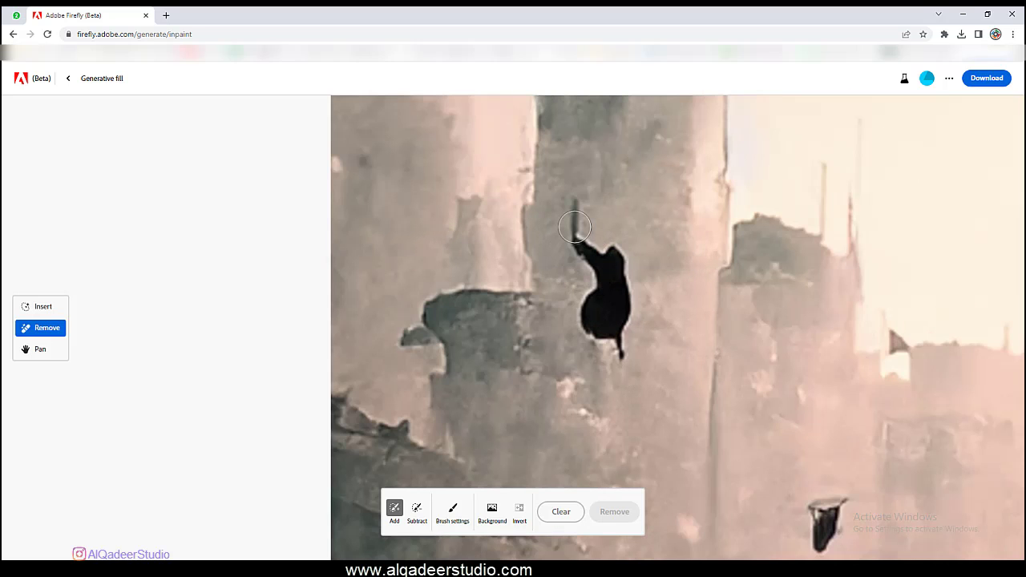
pyautogui.moveTo(575, 227)
pyautogui.mouseDown()
pyautogui.moveTo(586, 256)
pyautogui.moveTo(613, 253)
pyautogui.moveTo(624, 351)
pyautogui.moveTo(590, 321)
pyautogui.moveTo(599, 288)
pyautogui.moveTo(568, 199)
pyautogui.mouseUp()
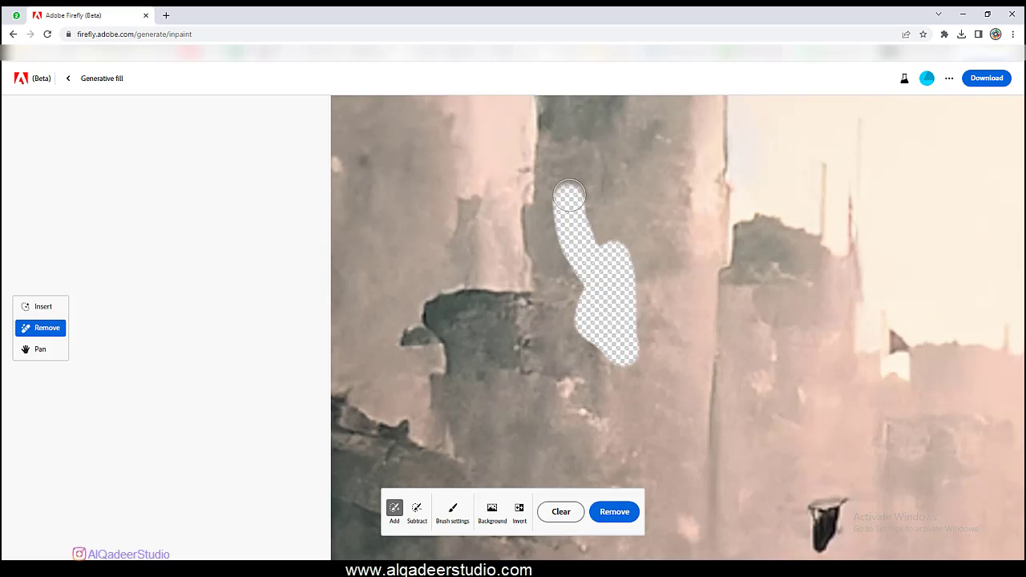
pyautogui.click(616, 511)
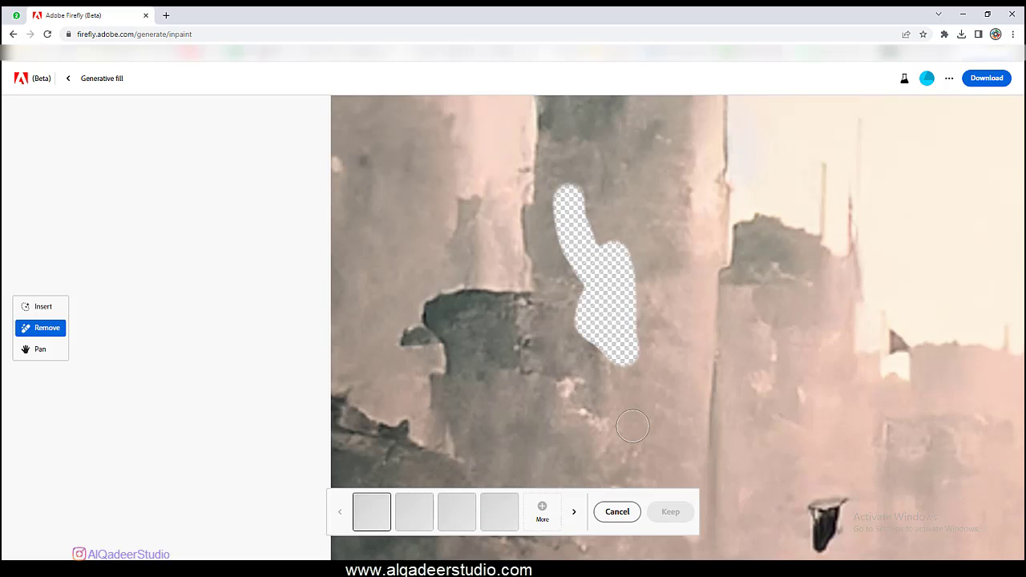
pyautogui.scroll(-3, 616, 356)
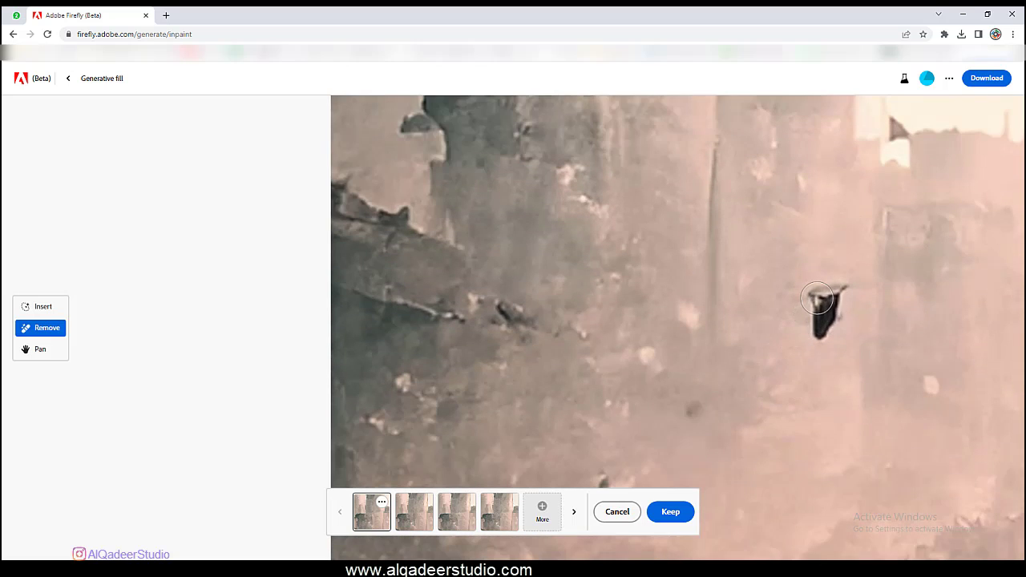
# Step: Keep the cleaned tower and mark the floating dark fragment for removal
pyautogui.click(669, 513)
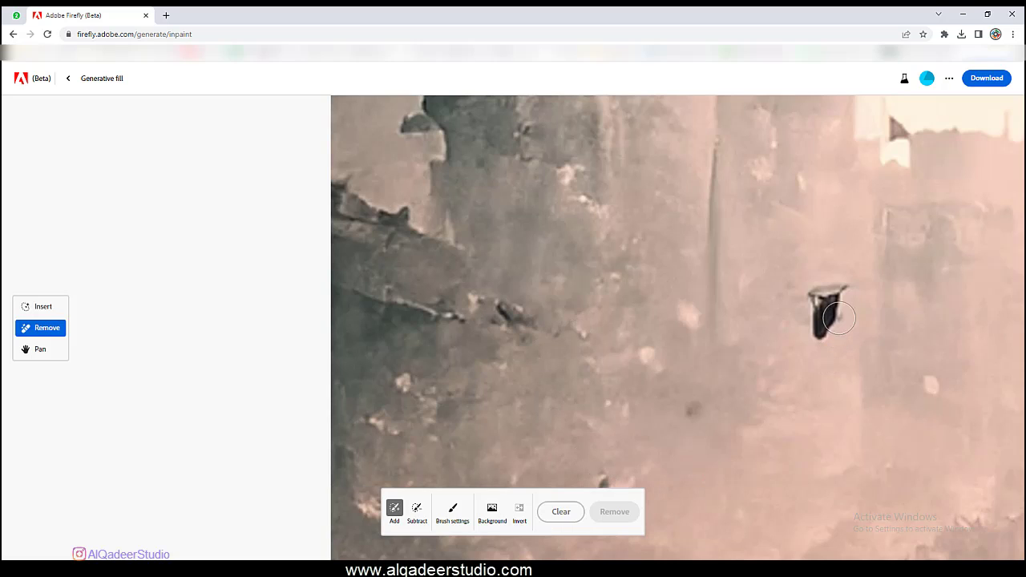
pyautogui.moveTo(838, 282)
pyautogui.mouseDown()
pyautogui.moveTo(819, 318)
pyautogui.moveTo(829, 339)
pyautogui.moveTo(815, 330)
pyautogui.mouseUp()
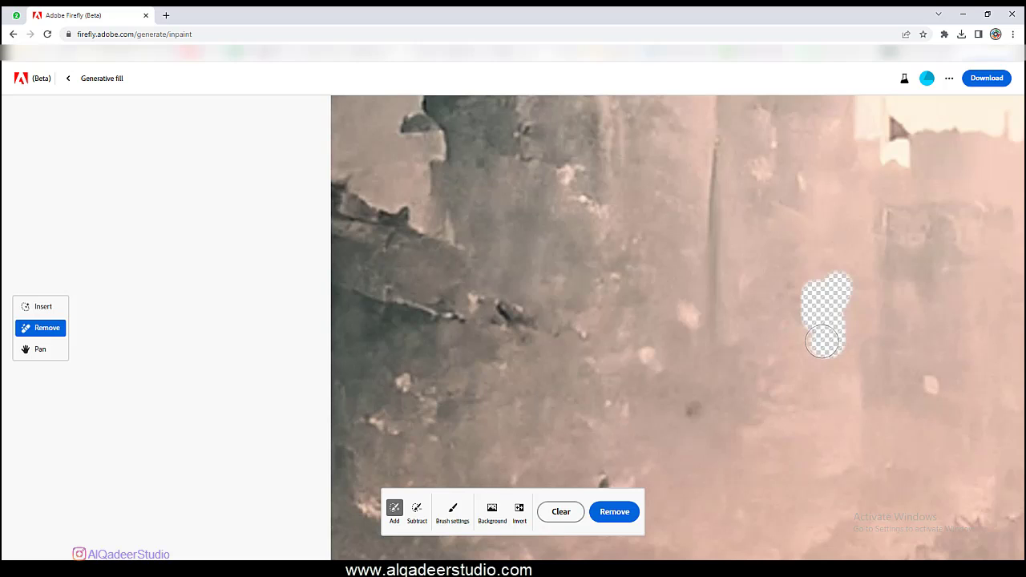
pyautogui.scroll(-5, 561, 352)
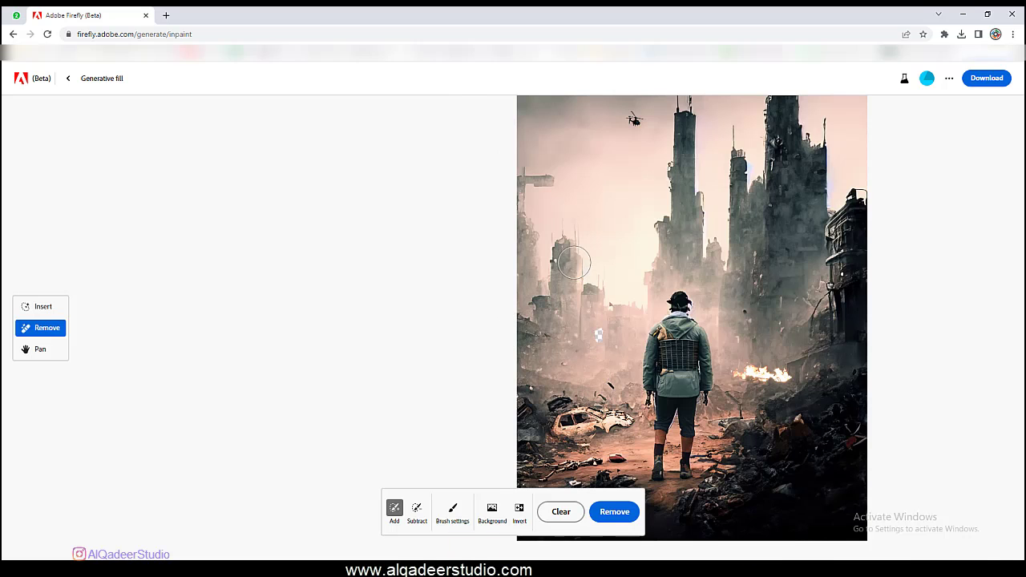
pyautogui.scroll(2, 573, 258)
pyautogui.scroll(2, 607, 339)
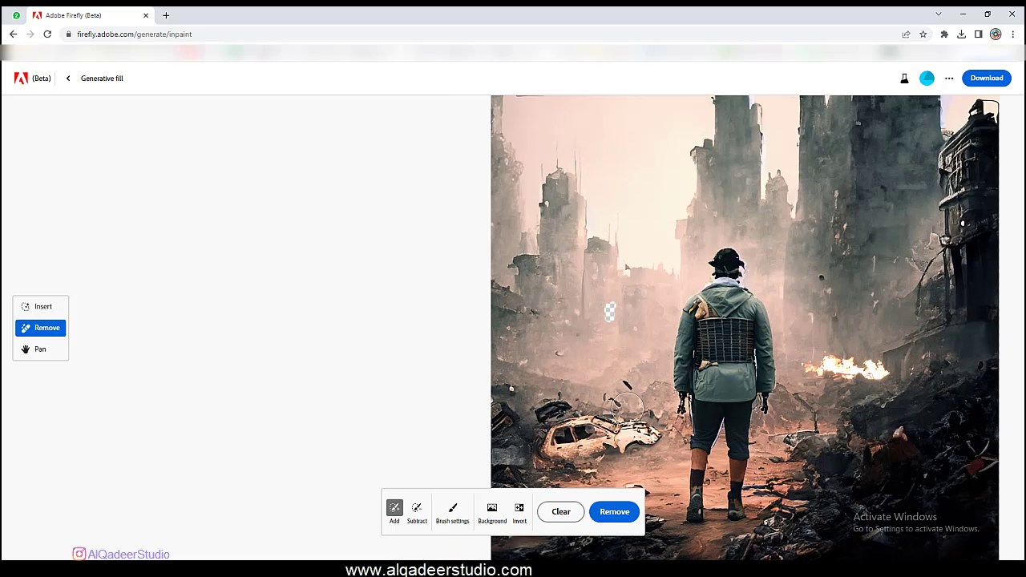
pyautogui.scroll(2, 623, 389)
pyautogui.scroll(2, 623, 385)
pyautogui.scroll(1, 621, 388)
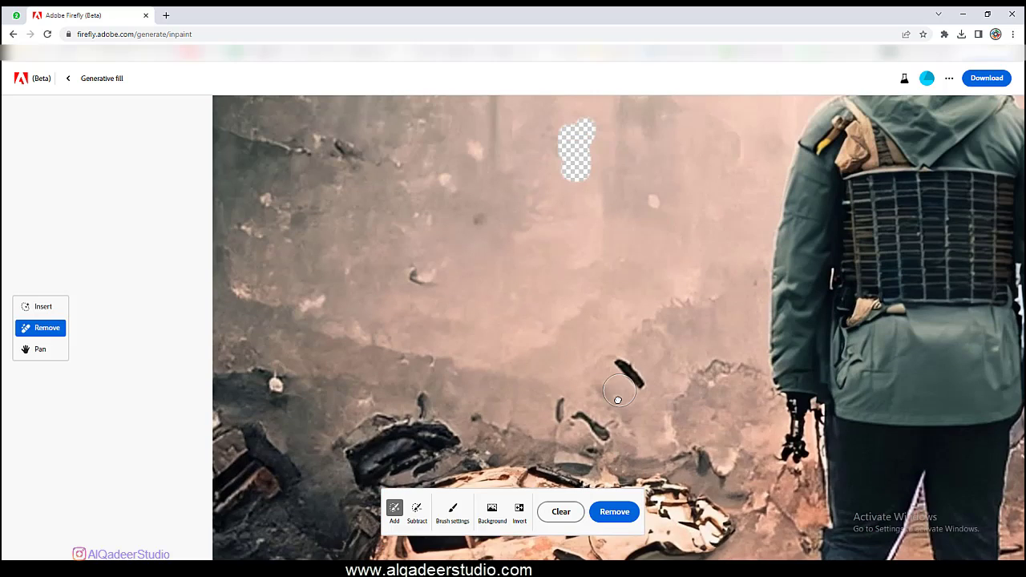
pyautogui.scroll(2, 615, 405)
pyautogui.scroll(-1, 613, 425)
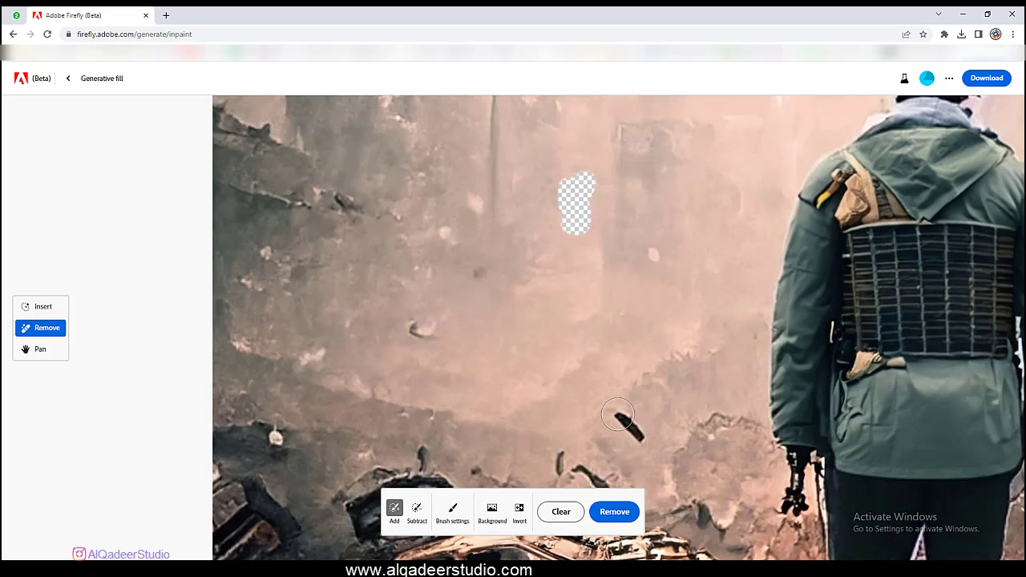
# Step: Mark the dark shard above the rubble, remove both fragments, and keep the result
pyautogui.moveTo(609, 410); pyautogui.dragTo(639, 438)
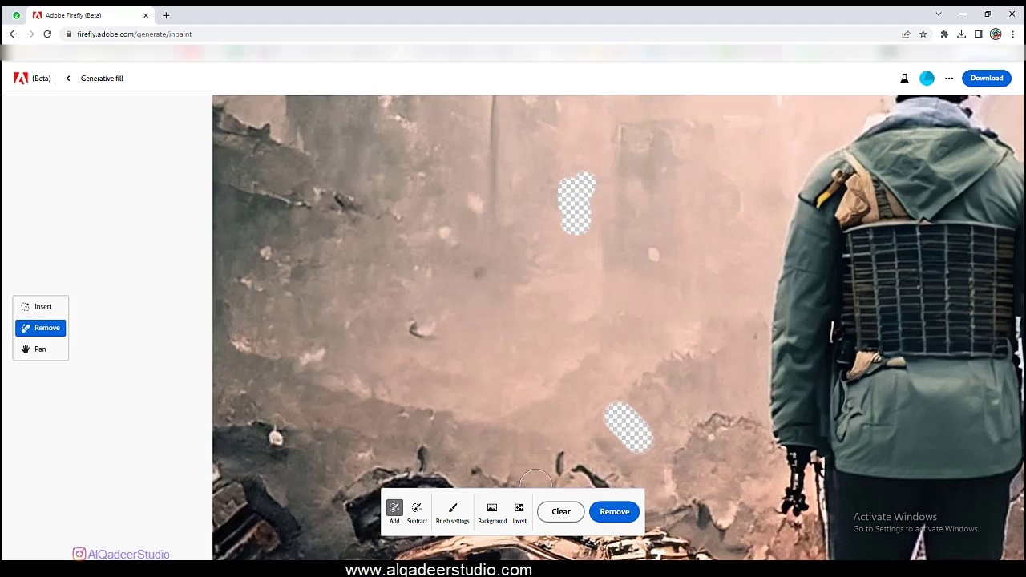
pyautogui.click(616, 514)
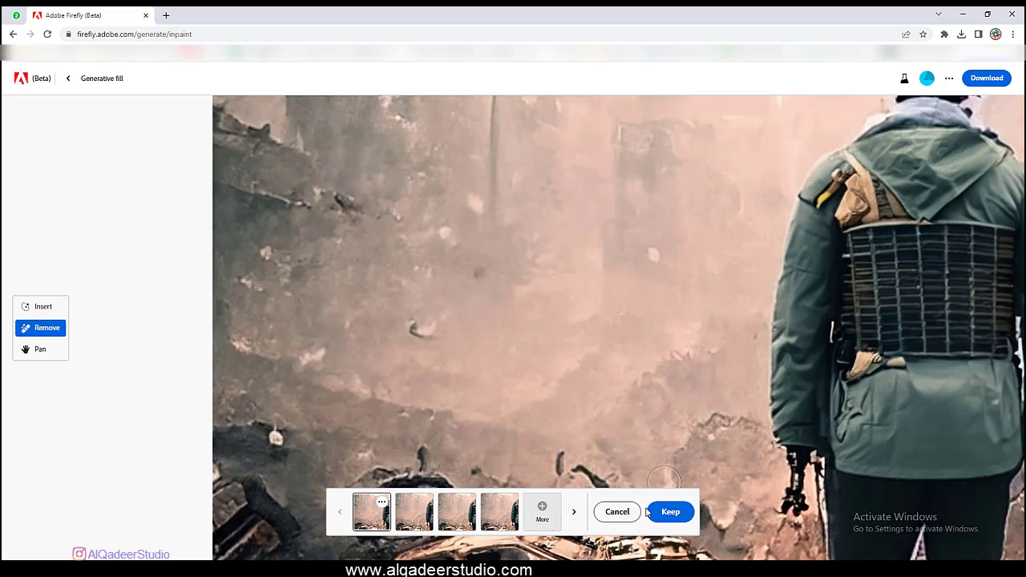
pyautogui.click(670, 511)
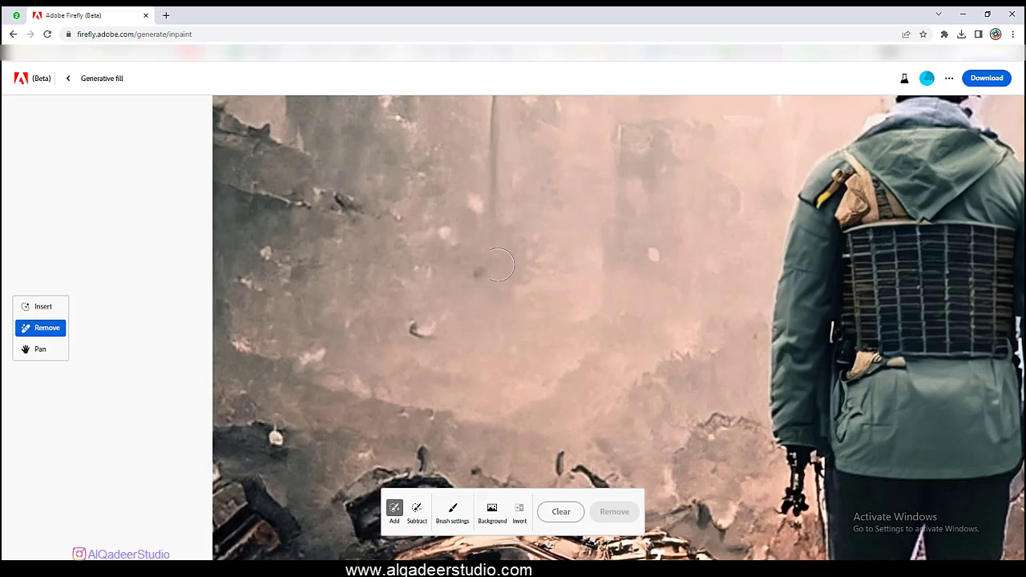
pyautogui.scroll(-5, 534, 269)
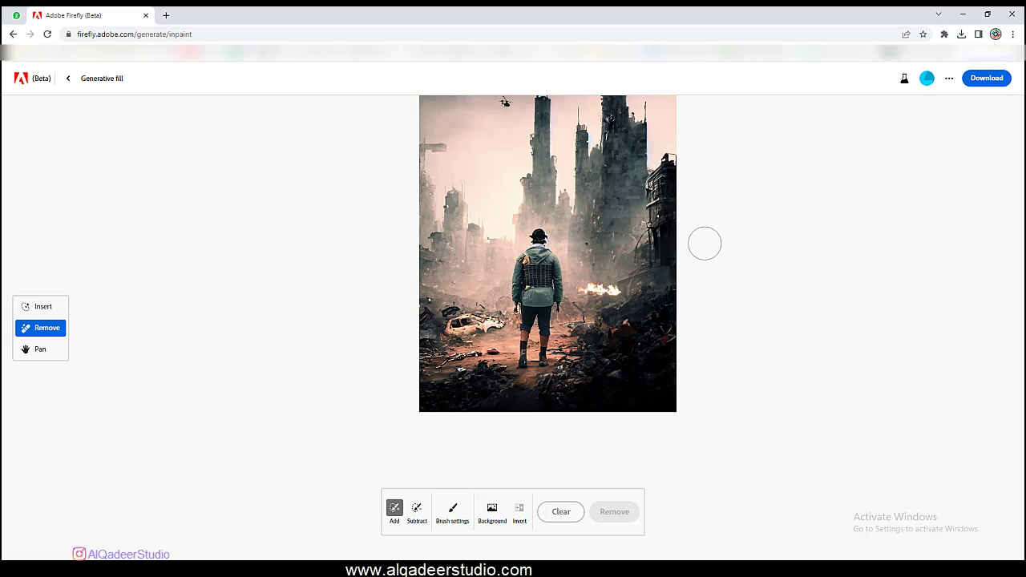
# Step: Zoom around the finished city image to check it before downloading
pyautogui.scroll(2, 701, 245)
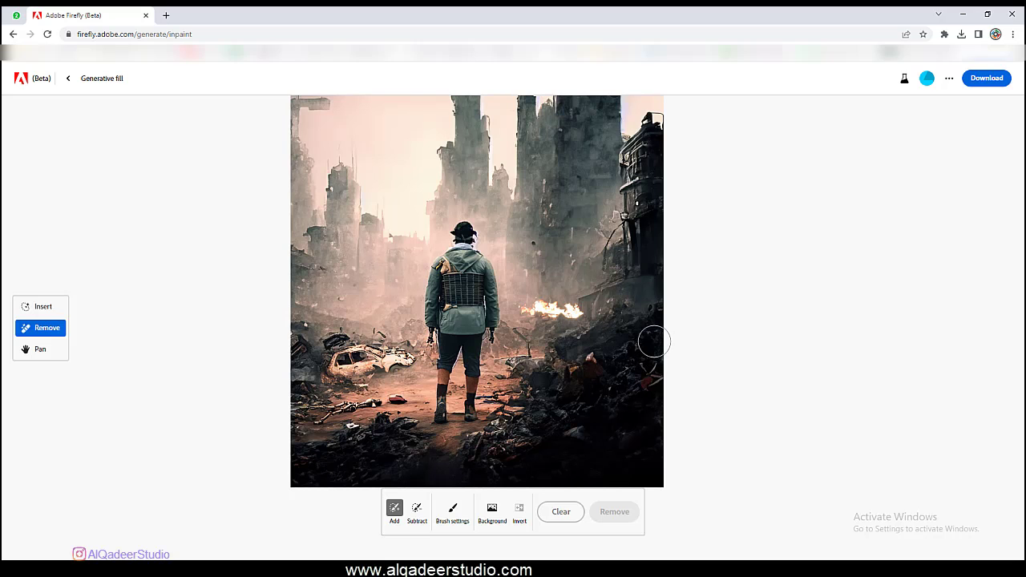
pyautogui.scroll(1, 653, 342)
pyautogui.scroll(-1, 653, 341)
pyautogui.scroll(1, 653, 341)
pyautogui.scroll(5, 408, 421)
pyautogui.scroll(2, 417, 422)
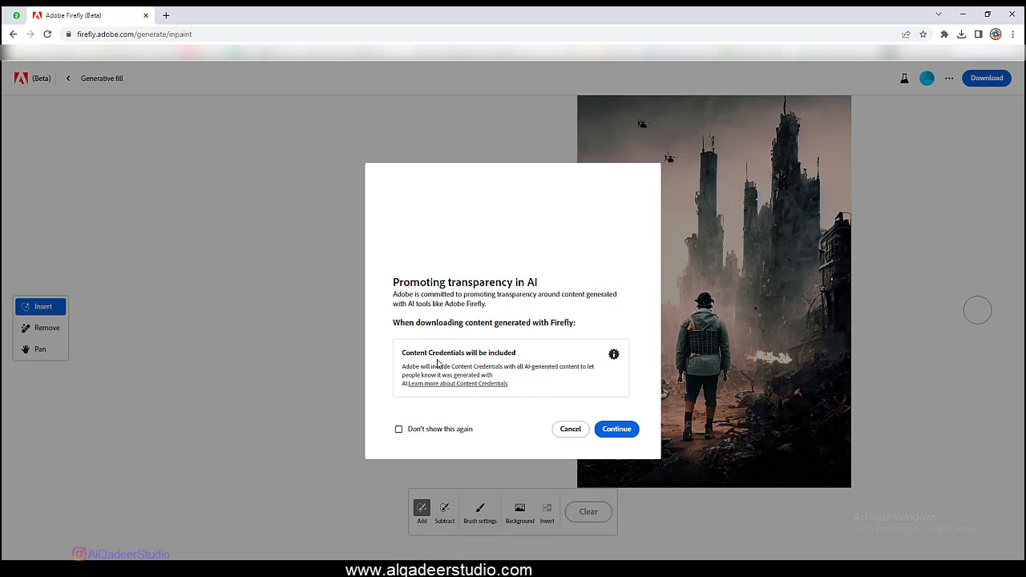
# Step: Save the image as Firefly Inpaint 20230705164616.png and flip between it and the original photo
pyautogui.click(615, 431)
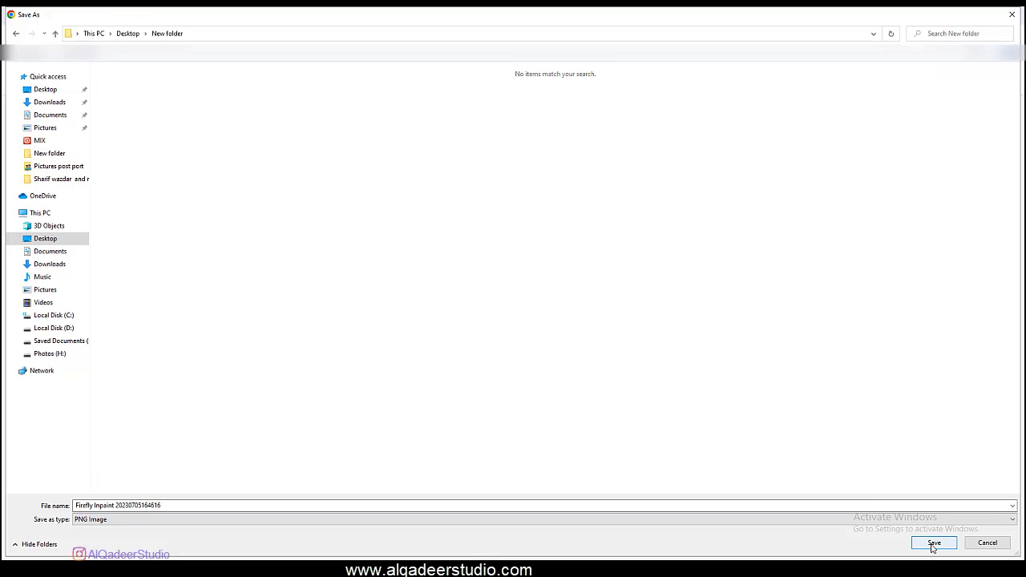
pyautogui.click(932, 542)
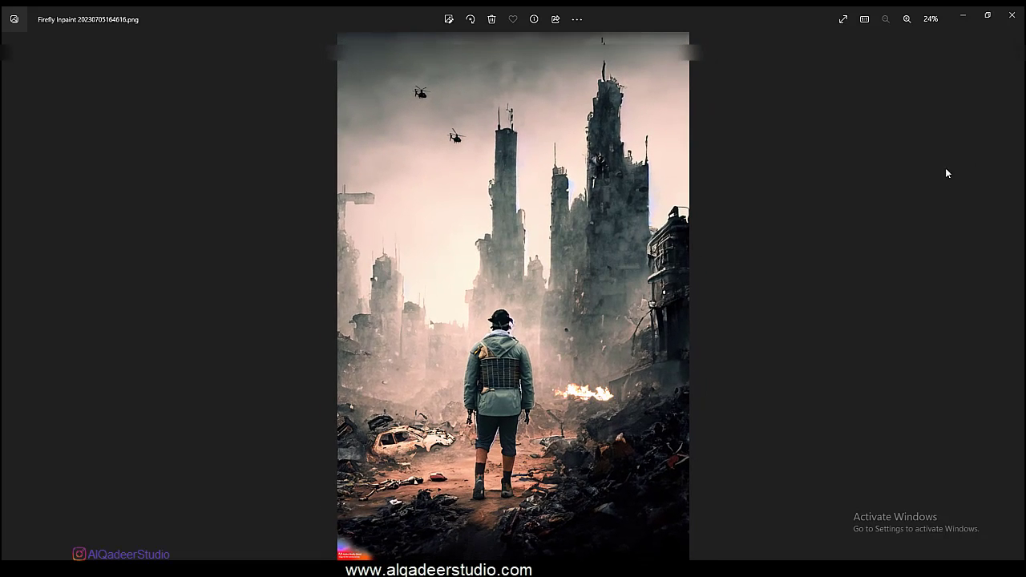
pyautogui.press('Left')
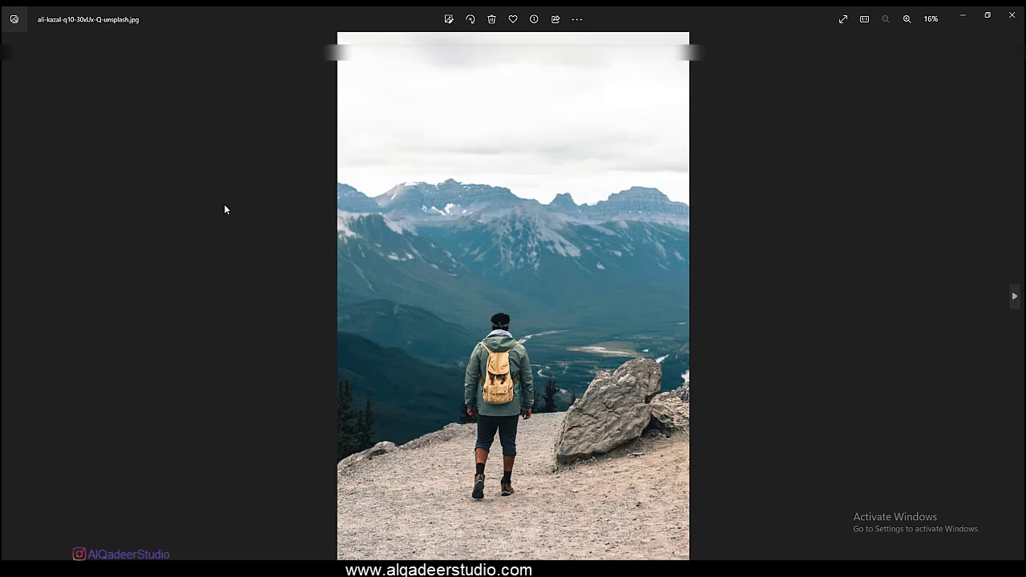
pyautogui.press('Right')
pyautogui.press('Left')
pyautogui.press('Right')
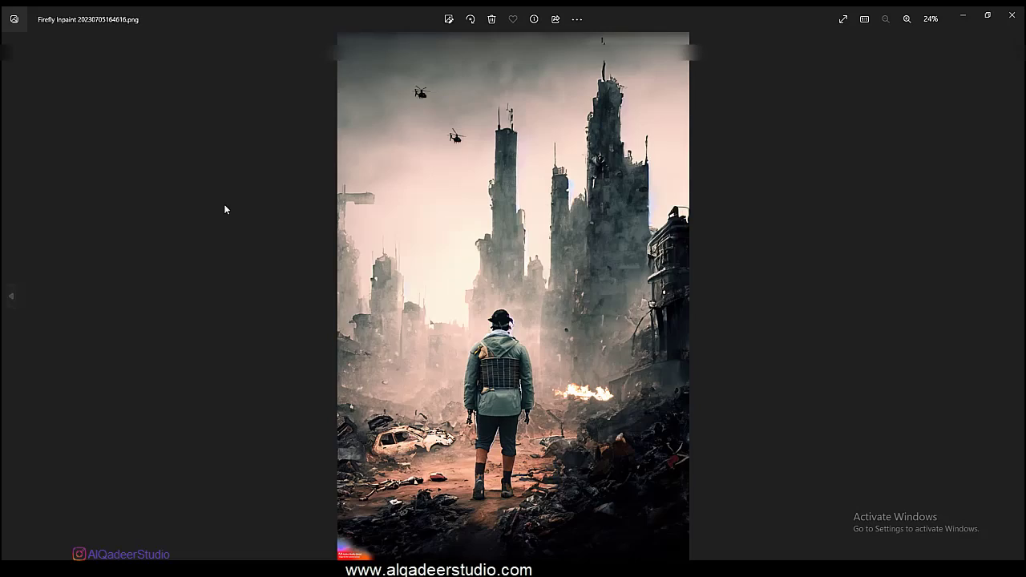
pyautogui.press('Left')
pyautogui.press('Right')
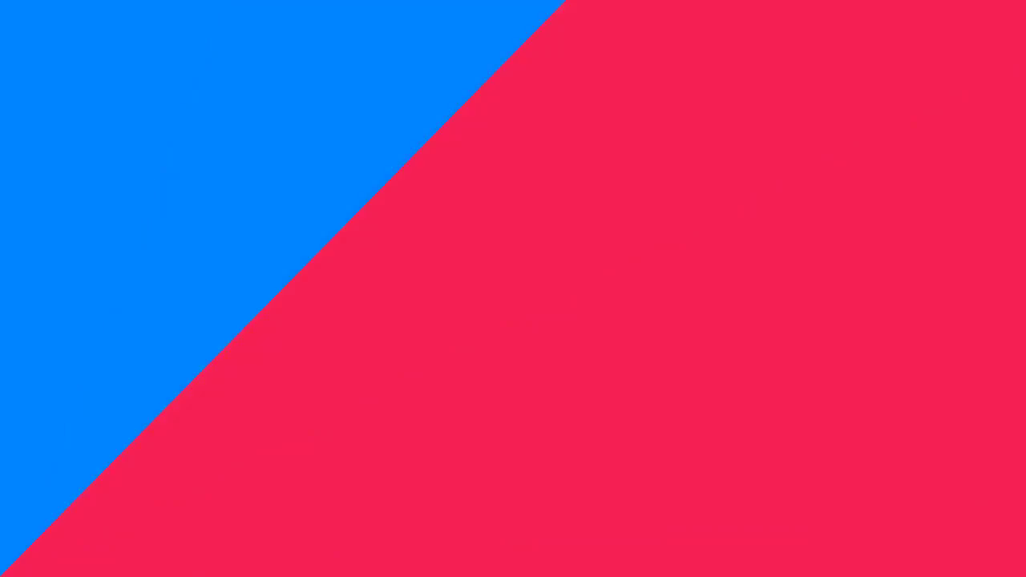